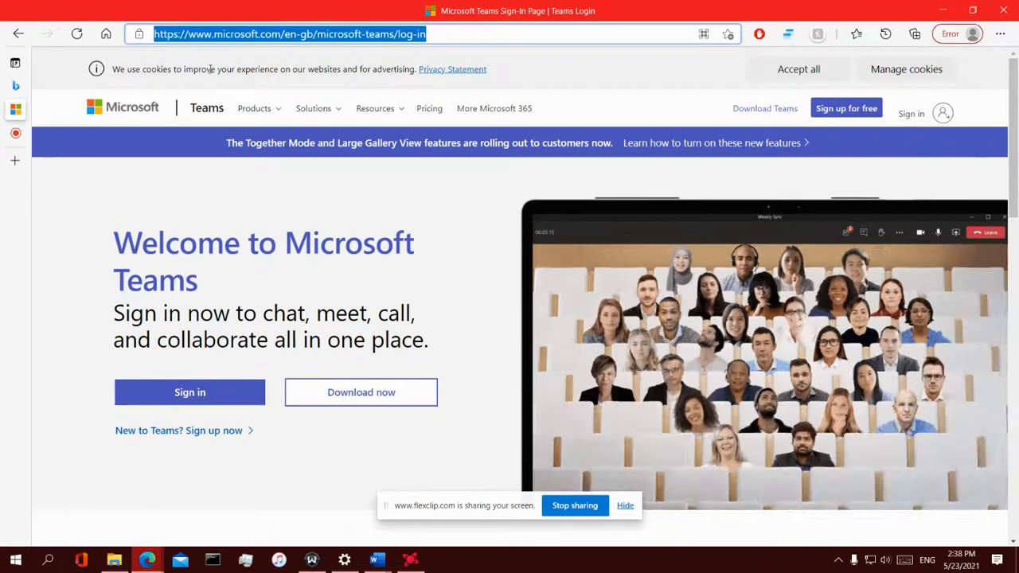
Go to apex.oracle.com by picking its suggestion in the Edge address bar
{"action": "type", "text": "or"}
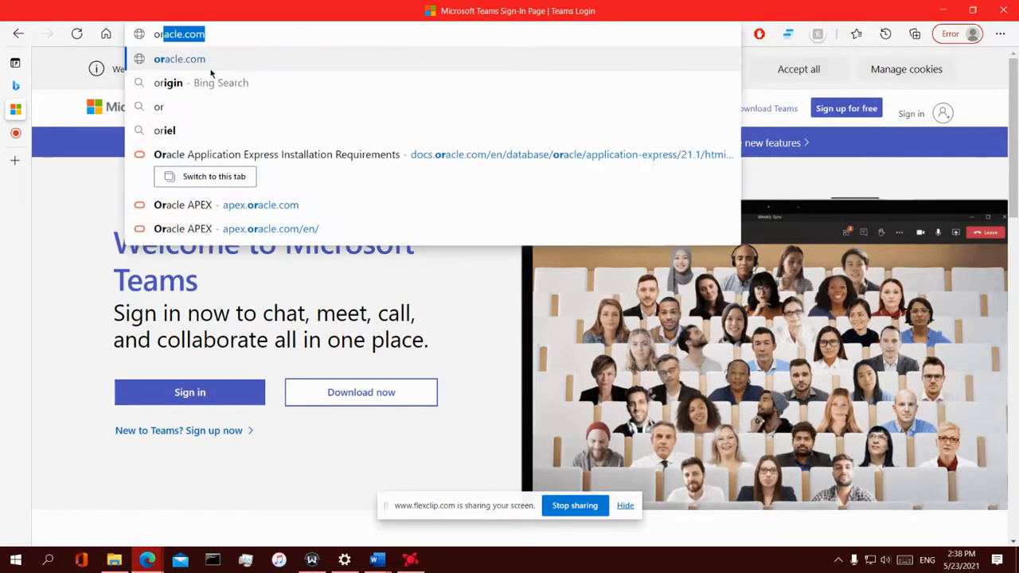
{"action": "key", "text": "Down"}
{"action": "key", "text": "Down"}
{"action": "key", "text": "Down"}
{"action": "key", "text": "Down"}
{"action": "key", "text": "Down"}
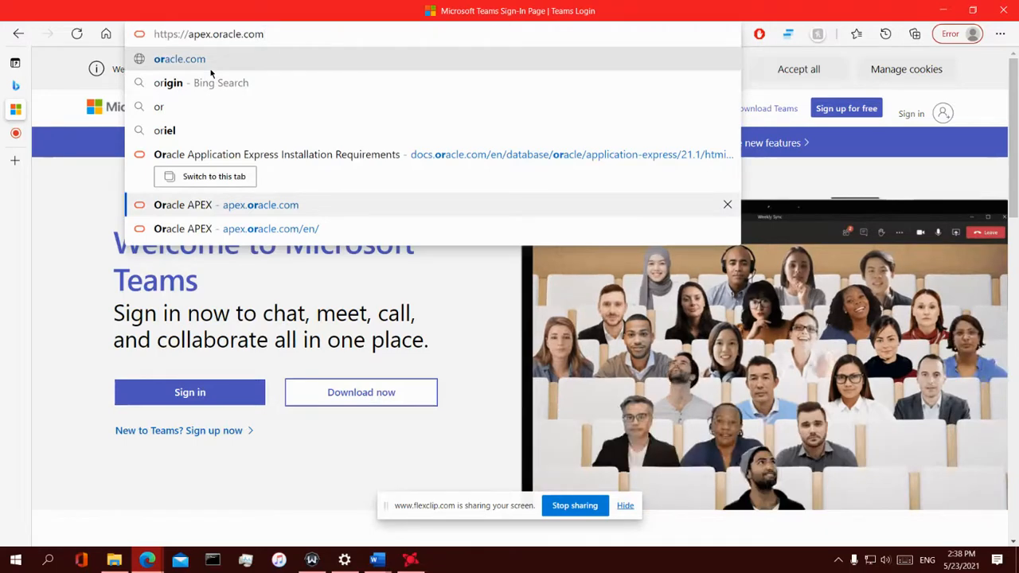
{"action": "key", "text": "Return"}
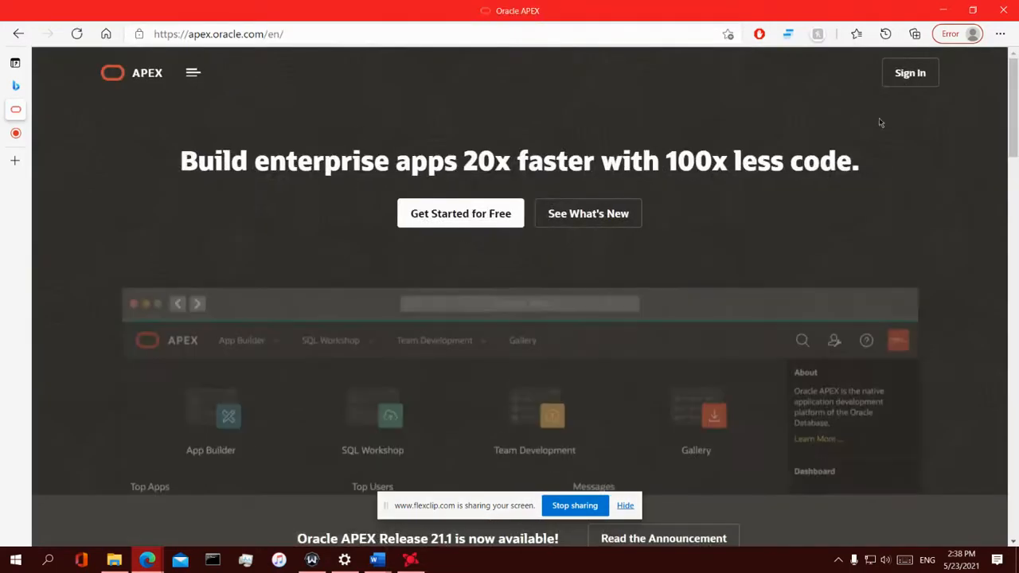
Sign in to the APEX workspace, re-entering the password after the invalid-credentials error
{"action": "left_click", "coordinate": [910, 72]}
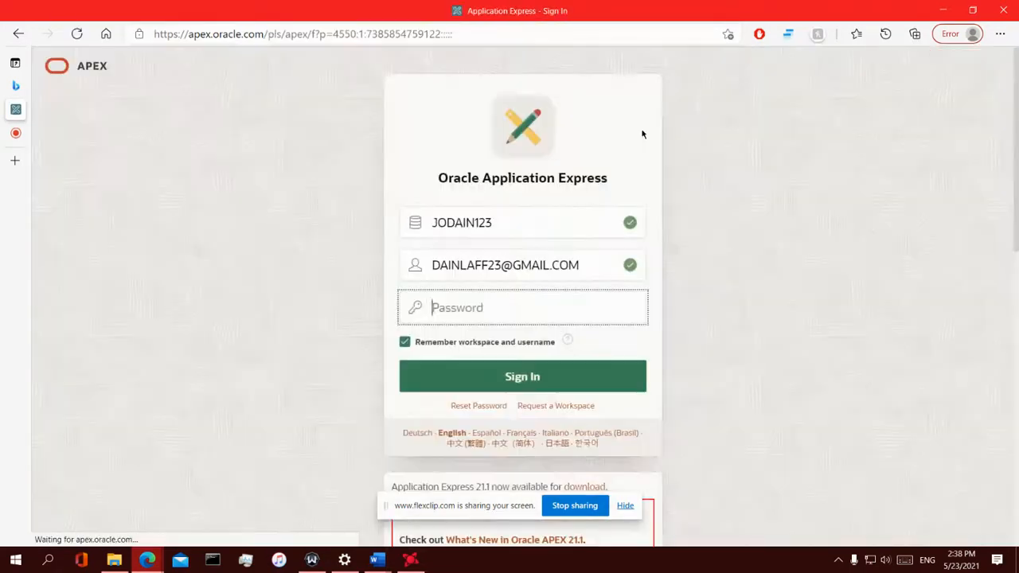
{"action": "left_click", "coordinate": [477, 344]}
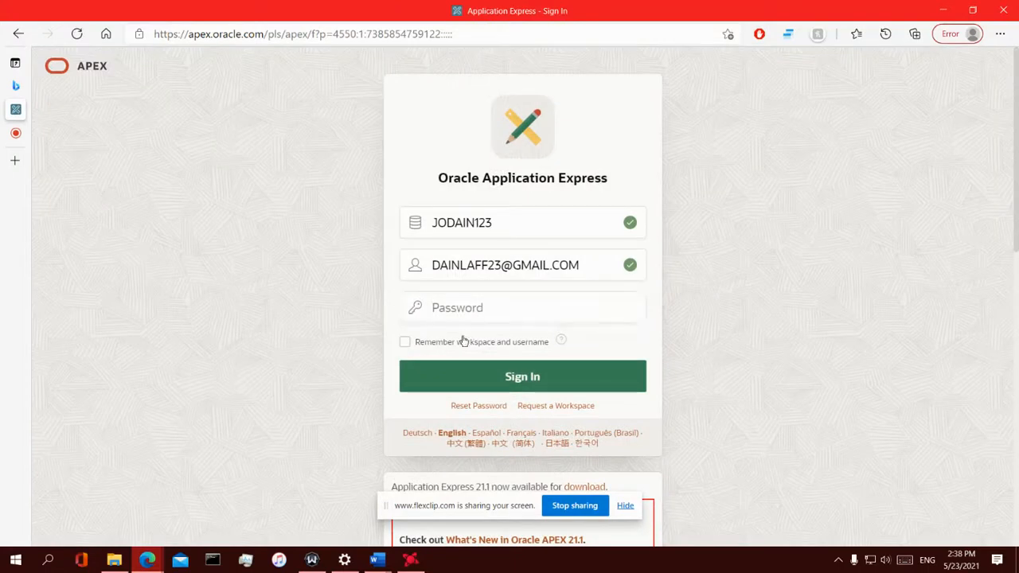
{"action": "left_click", "coordinate": [463, 342]}
{"action": "left_click", "coordinate": [492, 303]}
{"action": "type", "text": "••"}
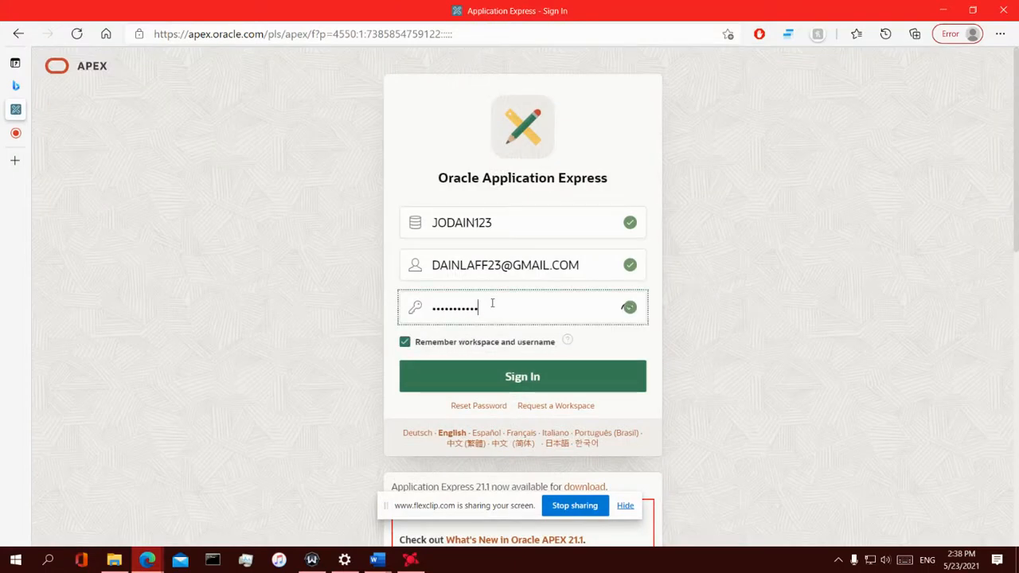
{"action": "key", "text": "Return"}
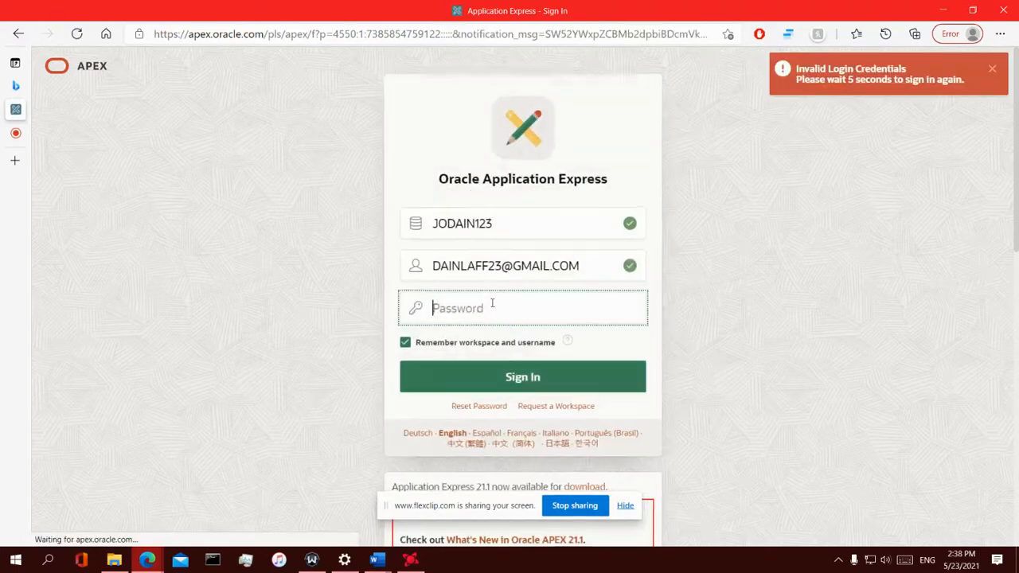
{"action": "type", "text": "•••"}
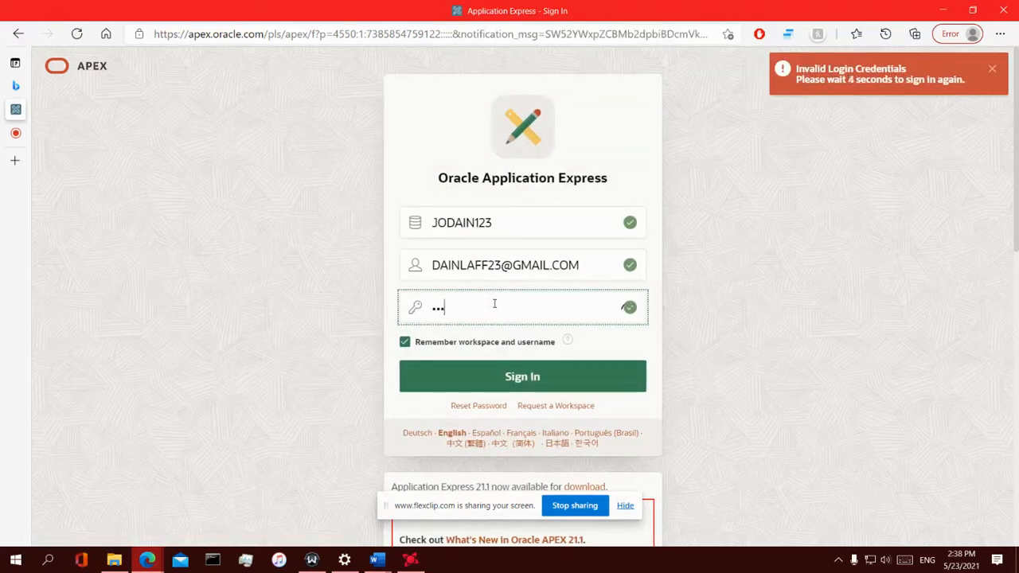
{"action": "type", "text": "•••••"}
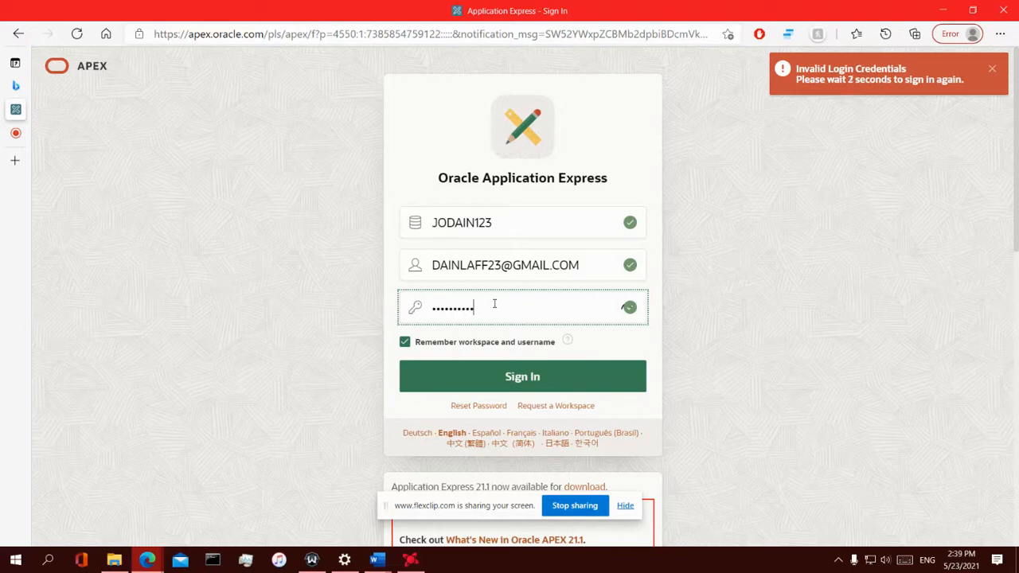
{"action": "type", "text": "•"}
{"action": "key", "text": "Return"}
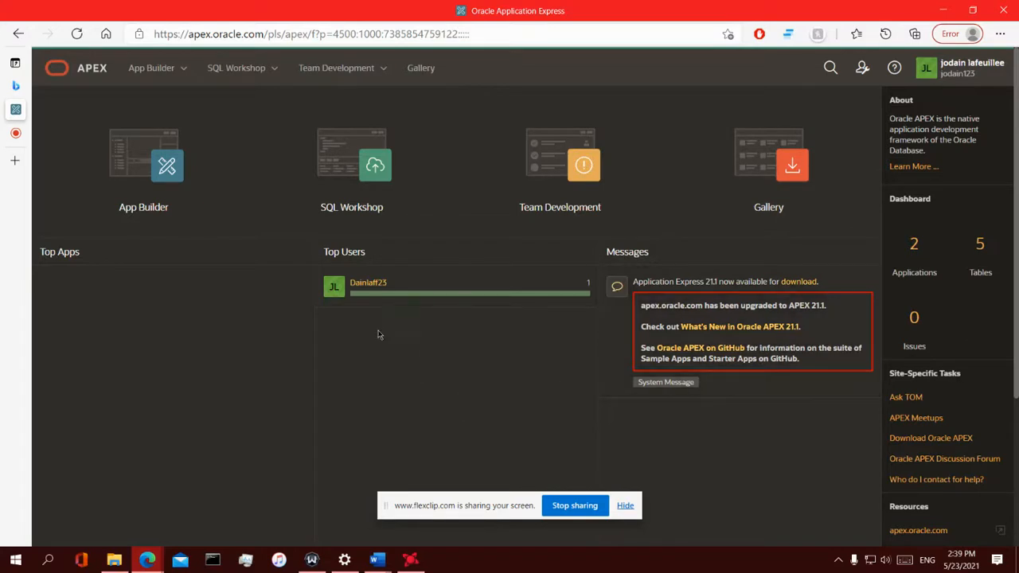
Run the Cars4Hire application from App Builder and allow its popup window
{"action": "left_click", "coordinate": [158, 188]}
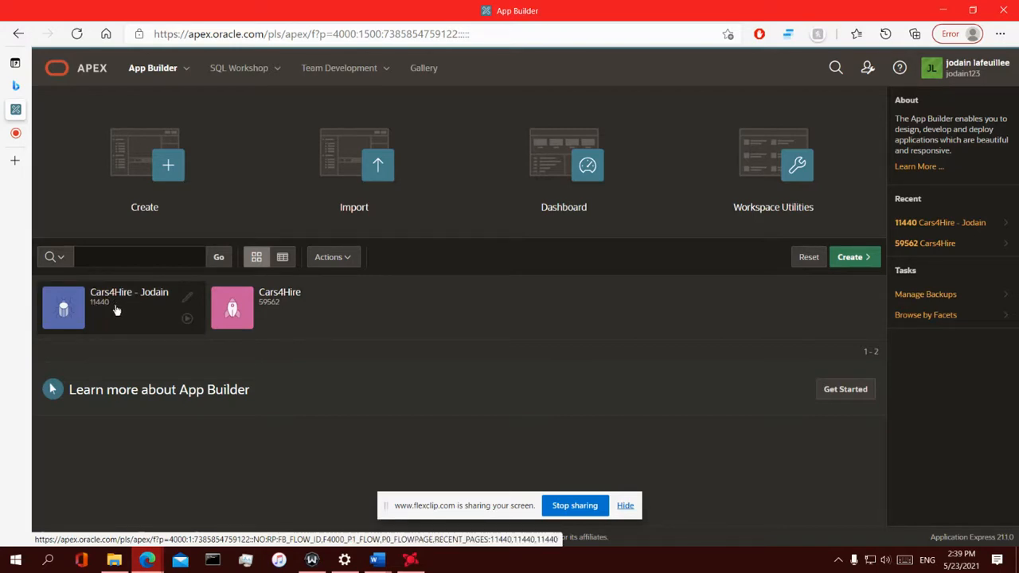
{"action": "left_click", "coordinate": [187, 319]}
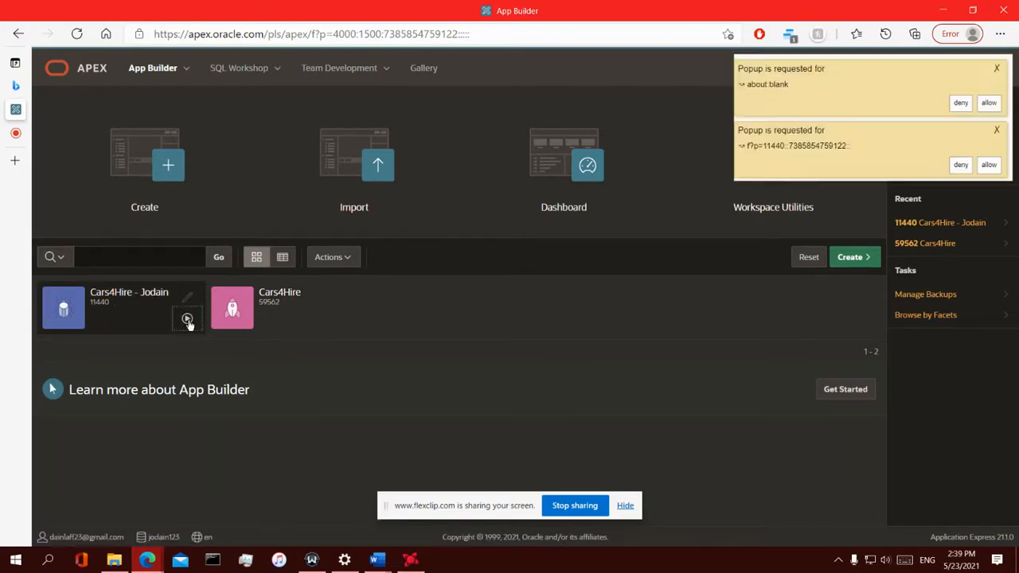
{"action": "left_click", "coordinate": [988, 104]}
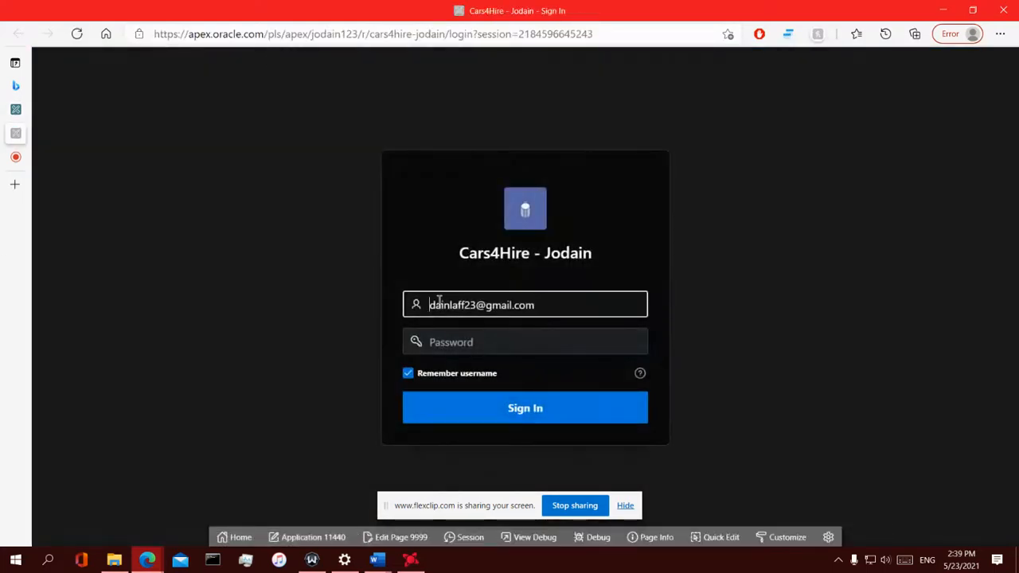
Sign in to the Cars4Hire app with its password
{"action": "left_click", "coordinate": [453, 352]}
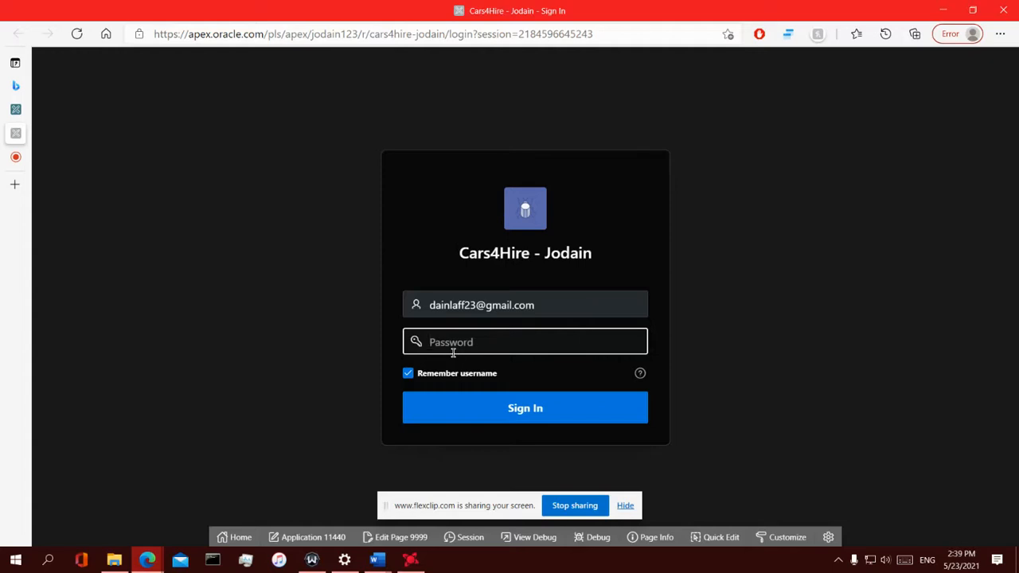
{"action": "type", "text": "*"}
{"action": "key", "text": "Return"}
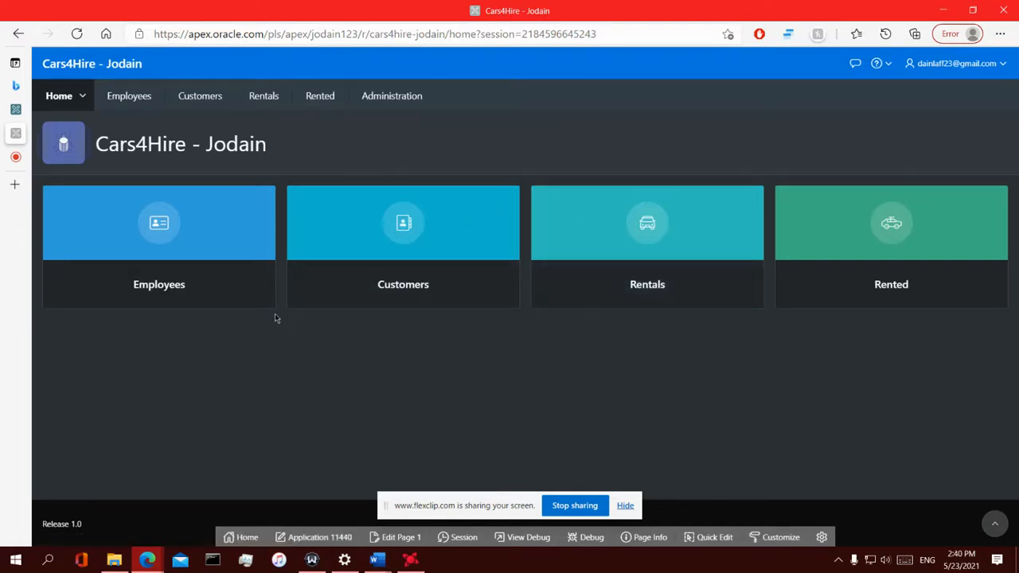
Go to the Rentals grid of 15 cars by way of the Customers page
{"action": "left_click", "coordinate": [325, 295]}
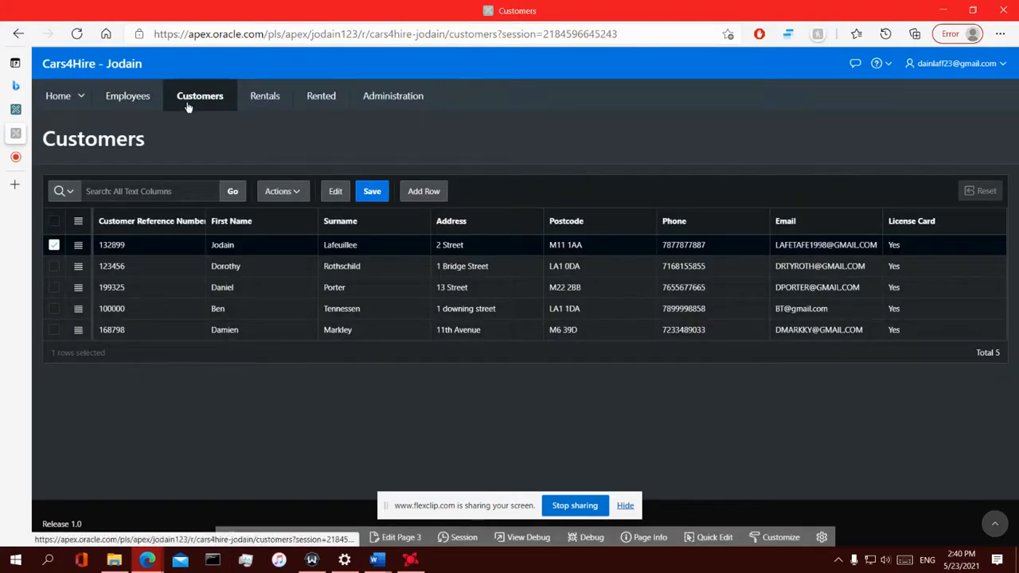
{"action": "left_click", "coordinate": [273, 105]}
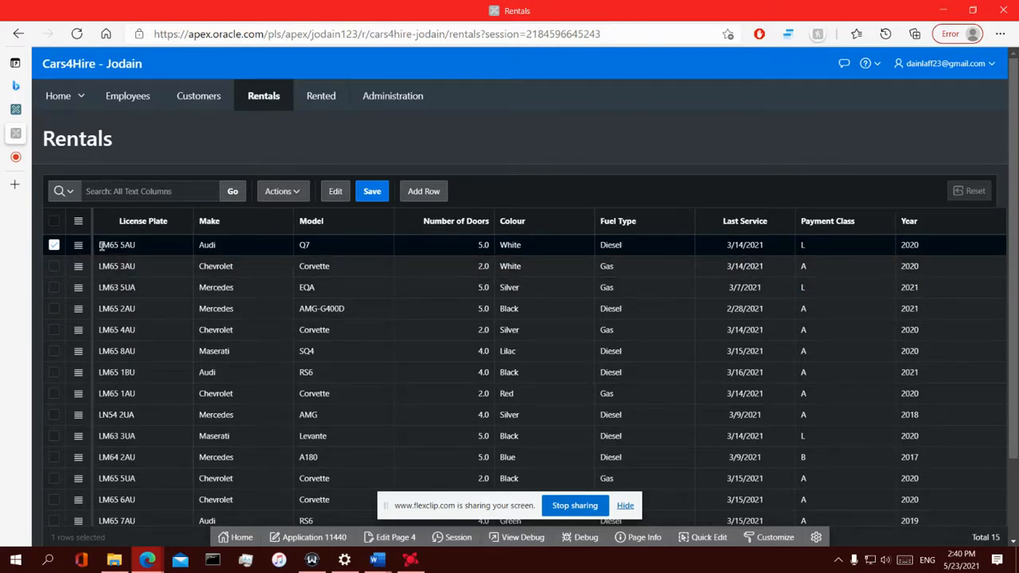
Insert a blank row into the Rentals grid with Add Row
{"action": "left_click", "coordinate": [120, 227]}
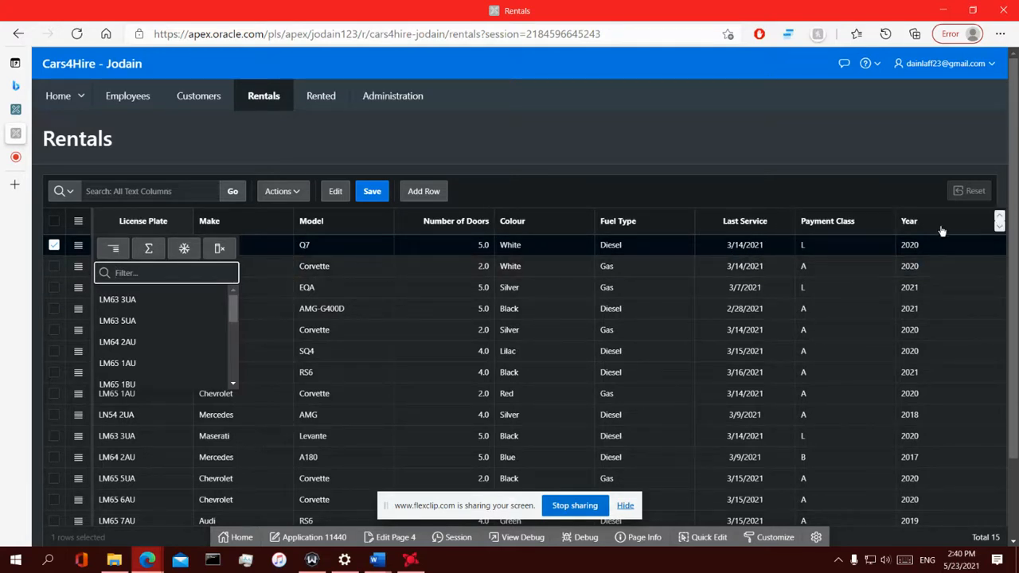
{"action": "left_click", "coordinate": [539, 139]}
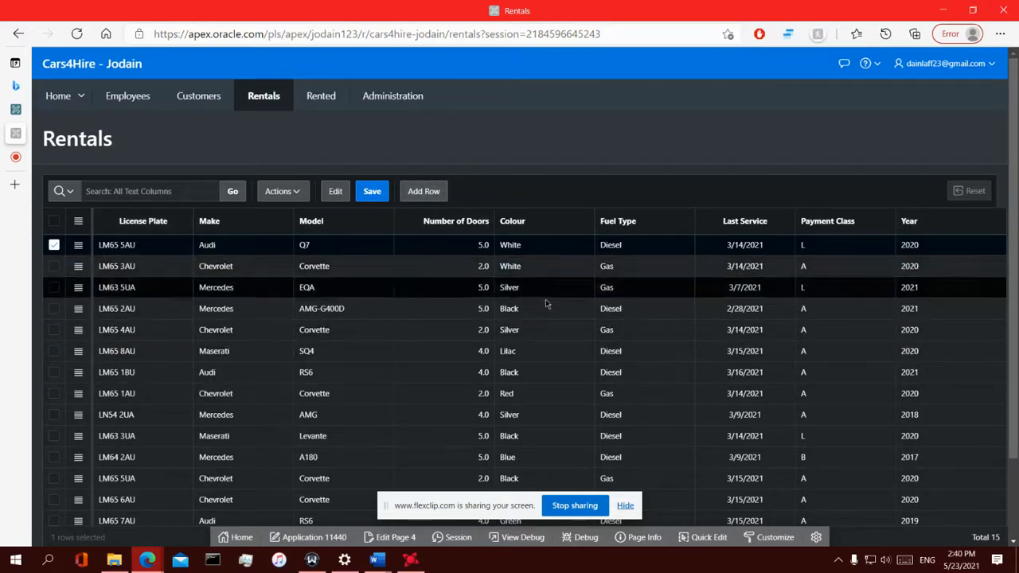
{"action": "left_click", "coordinate": [408, 191]}
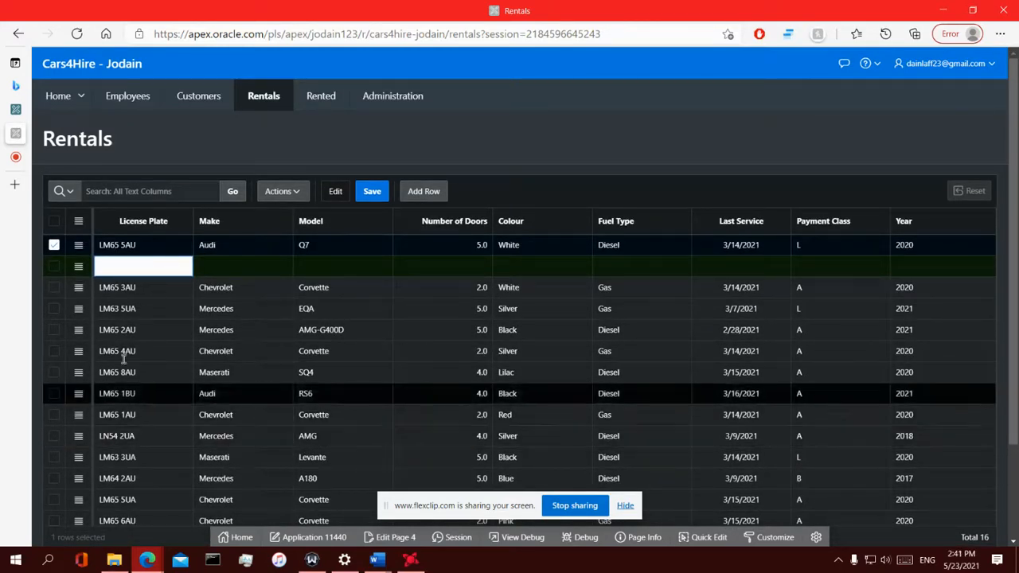
{"action": "scroll", "coordinate": [108, 446], "scroll_direction": "down", "scroll_amount": 3}
{"action": "scroll", "coordinate": [111, 450], "scroll_direction": "up", "scroll_amount": 3}
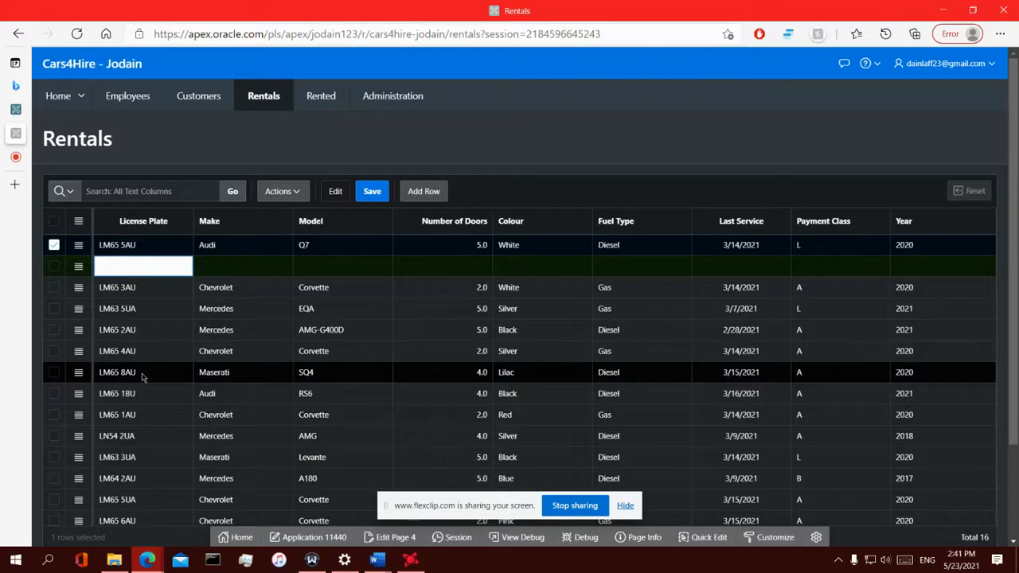
{"action": "left_click", "coordinate": [136, 268]}
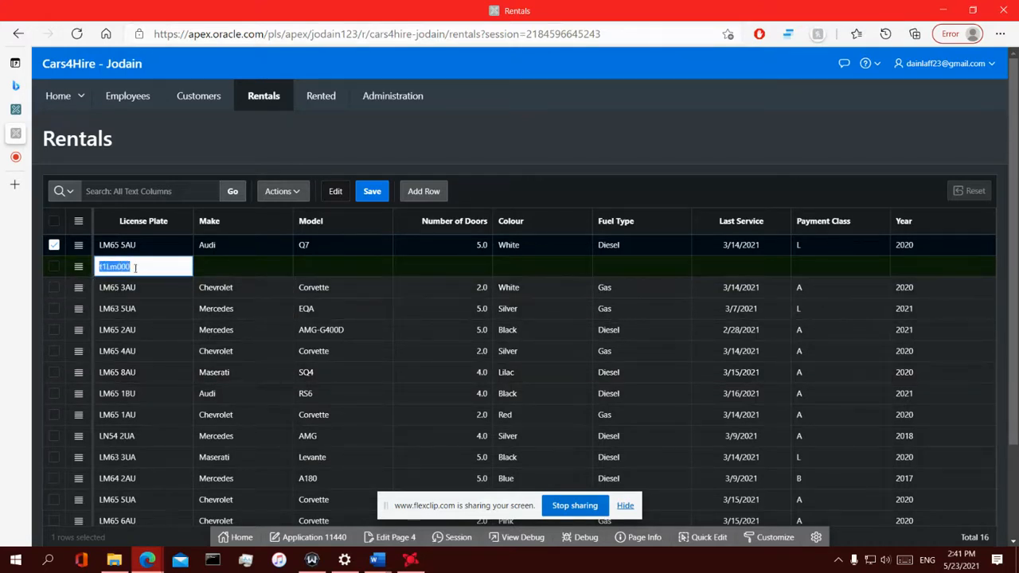
{"action": "key", "text": "BackSpace"}
{"action": "key", "text": "ctrl+v"}
{"action": "key", "text": "ctrl+a"}
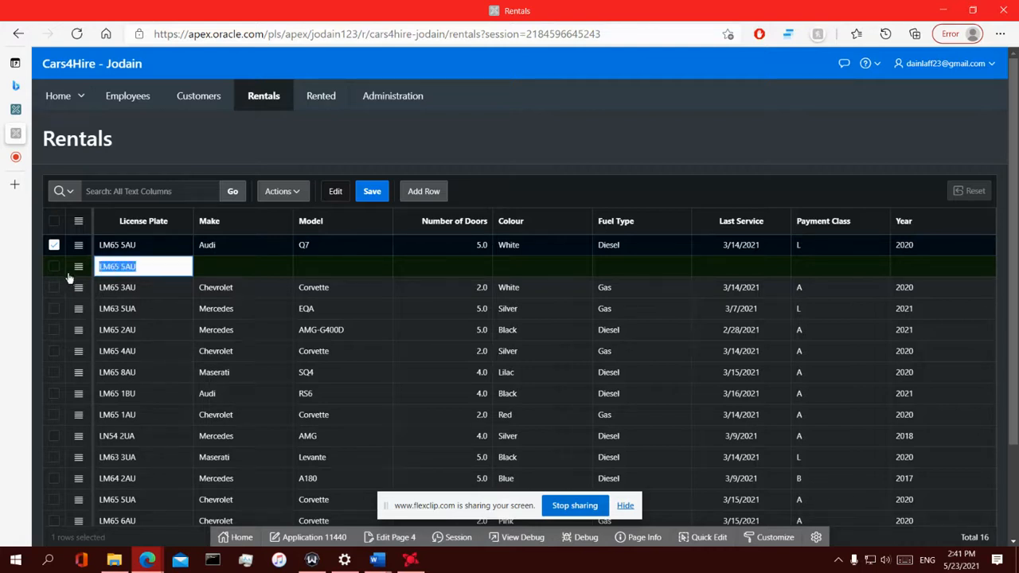
{"action": "left_click", "coordinate": [372, 192]}
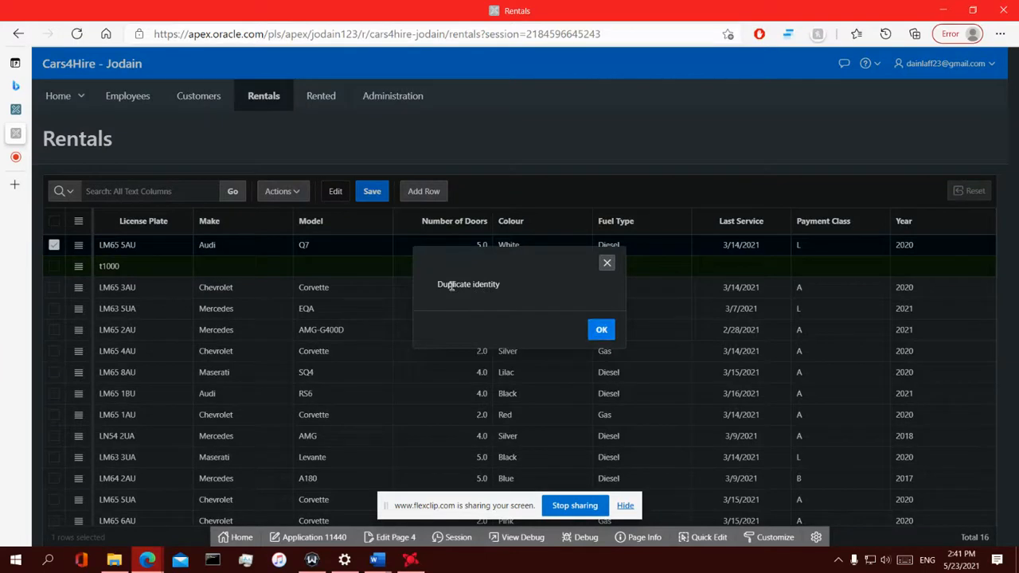
{"action": "left_click_drag", "start_coordinate": [439, 284], "coordinate": [494, 289]}
{"action": "left_click", "coordinate": [602, 331]}
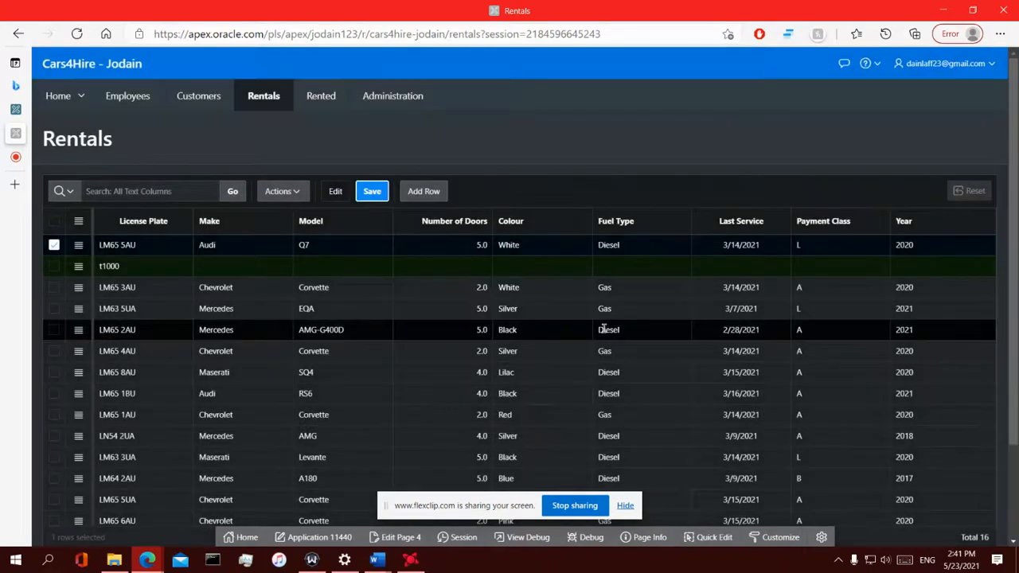
Select and delete the placeholder t1000 from the License Plate cell
{"action": "left_click", "coordinate": [121, 266]}
{"action": "left_click_drag", "start_coordinate": [109, 266], "coordinate": [84, 277]}
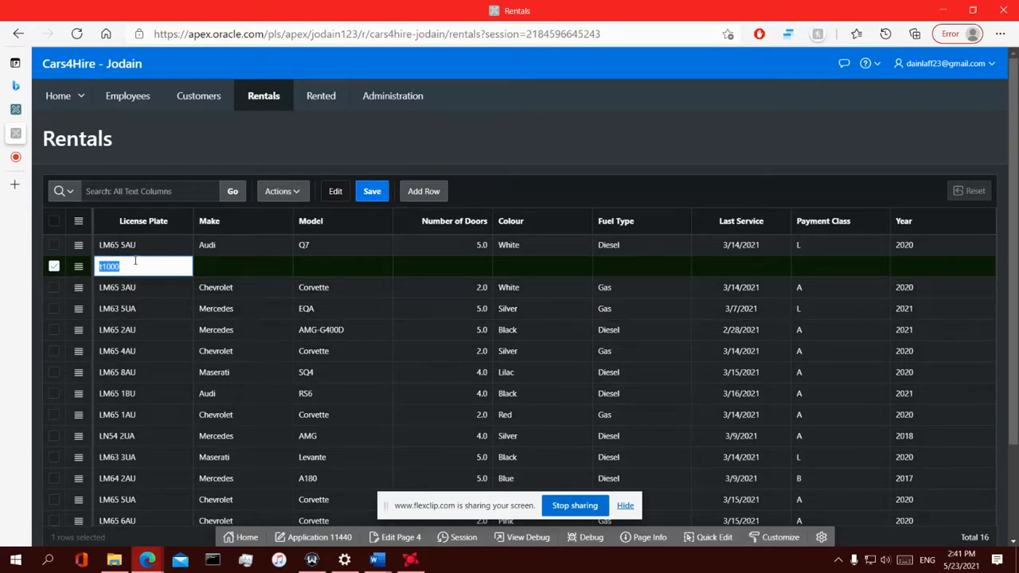
{"action": "left_click_drag", "start_coordinate": [136, 261], "coordinate": [92, 263]}
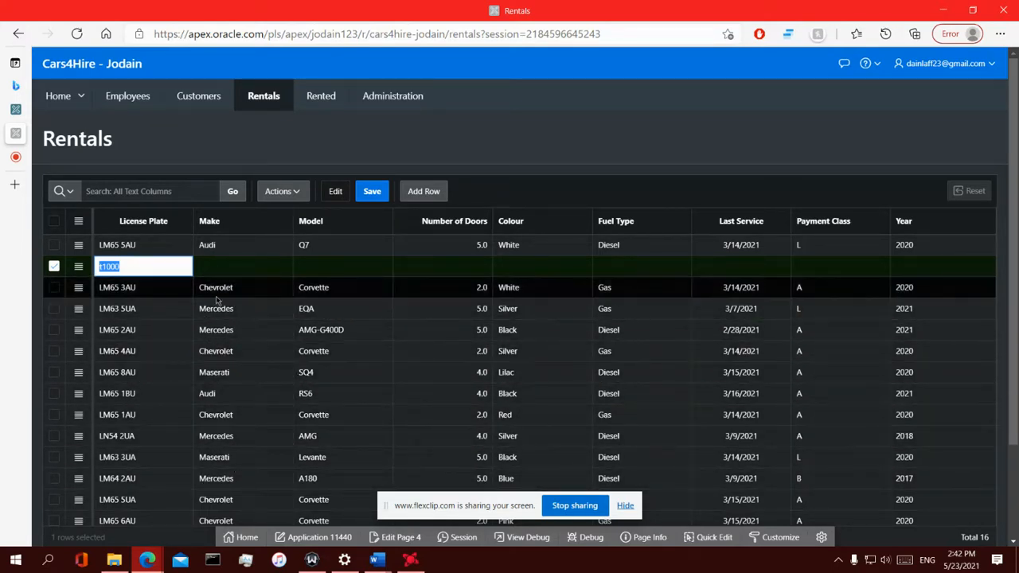
{"action": "key", "text": "BackSpace"}
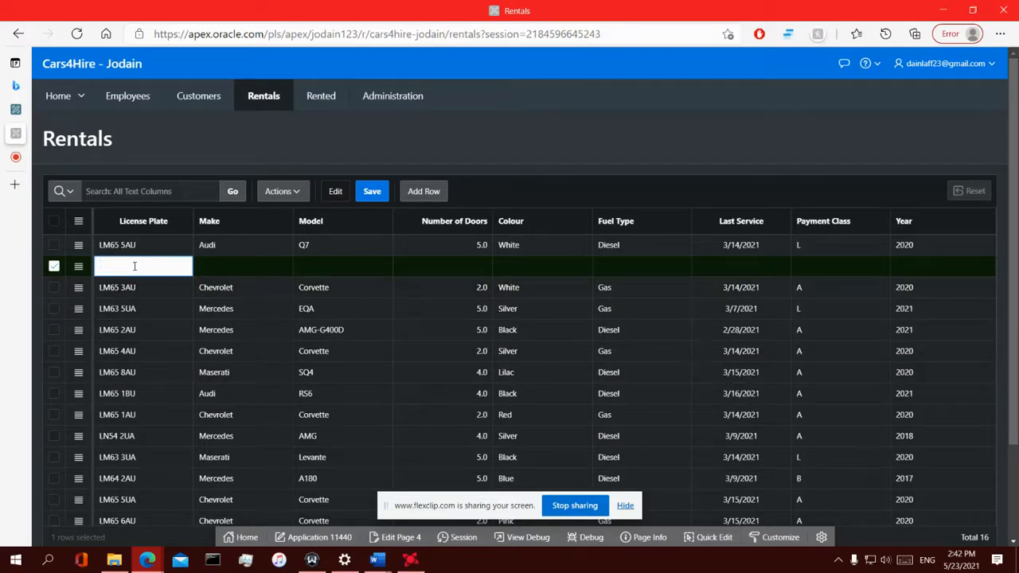
{"action": "key", "text": "ctrl+z"}
{"action": "key", "text": "BackSpace"}
{"action": "key", "text": "ctrl+v"}
{"action": "key", "text": "Tab"}
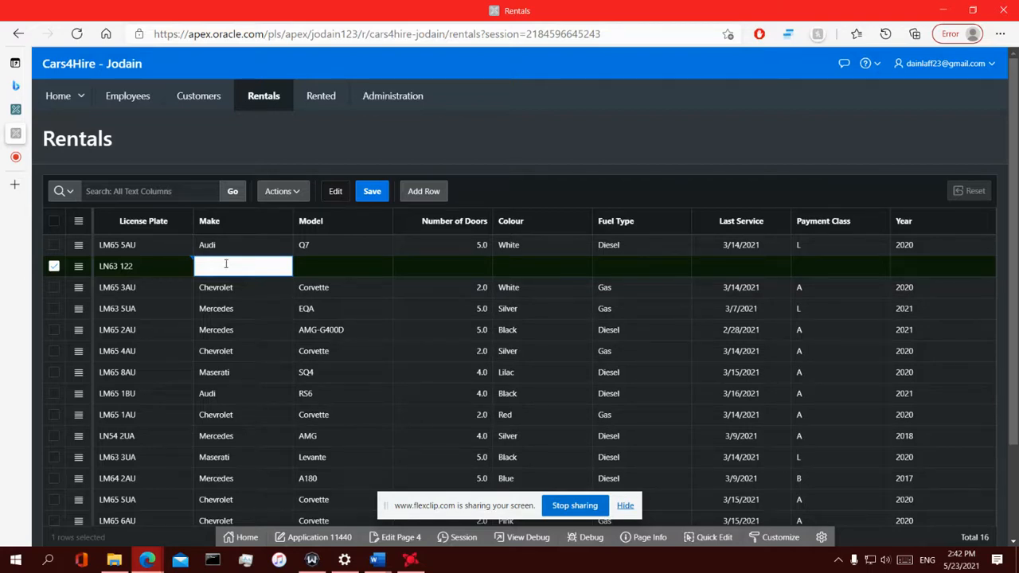
{"action": "type", "text": "Audi"}
{"action": "left_click", "coordinate": [333, 265]}
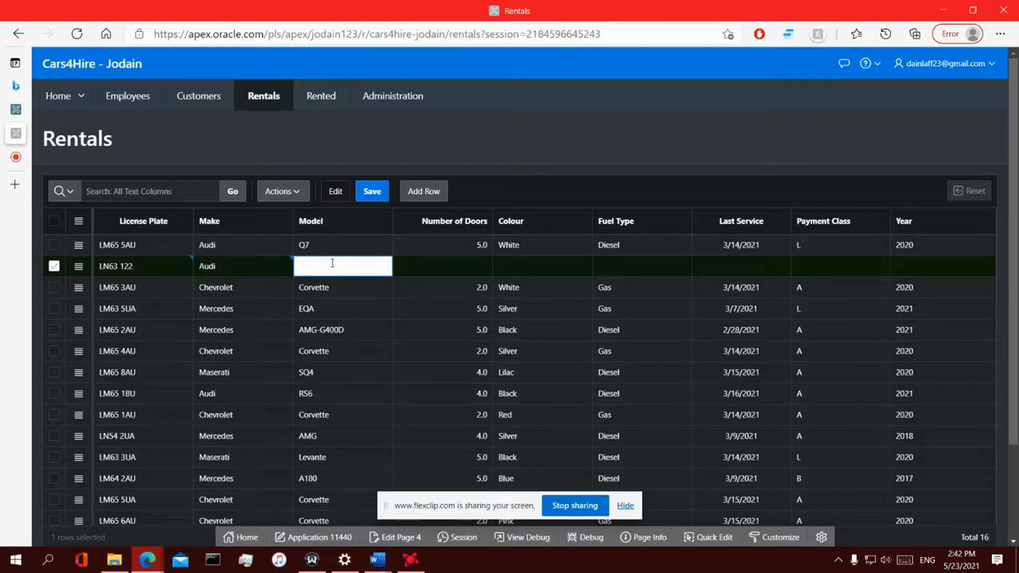
{"action": "type", "text": "A8"}
{"action": "left_click", "coordinate": [454, 269]}
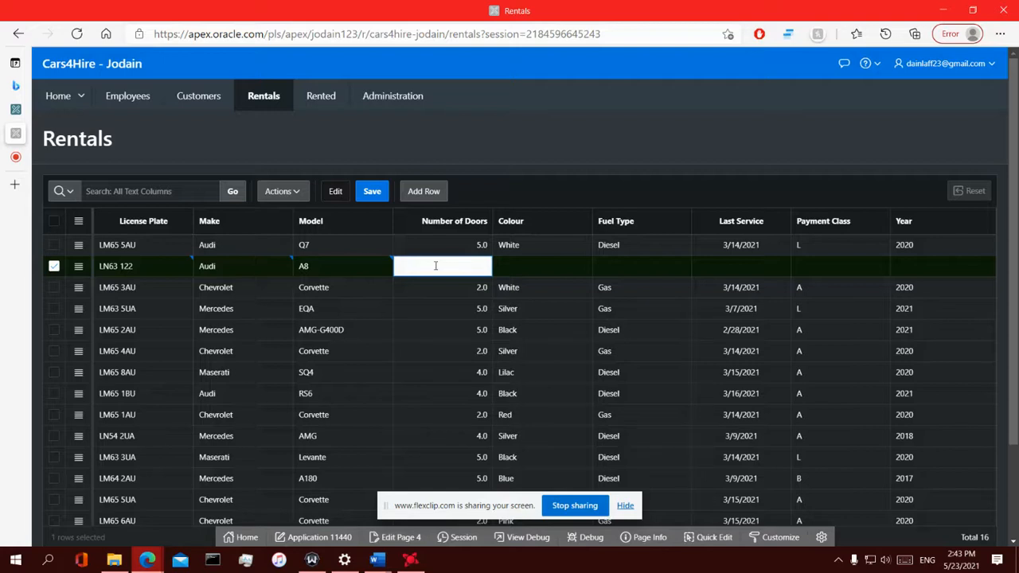
Set Number of Doors to 4, clearing and retyping the value until it shows 4.0
{"action": "type", "text": "4"}
{"action": "key", "text": "Tab"}
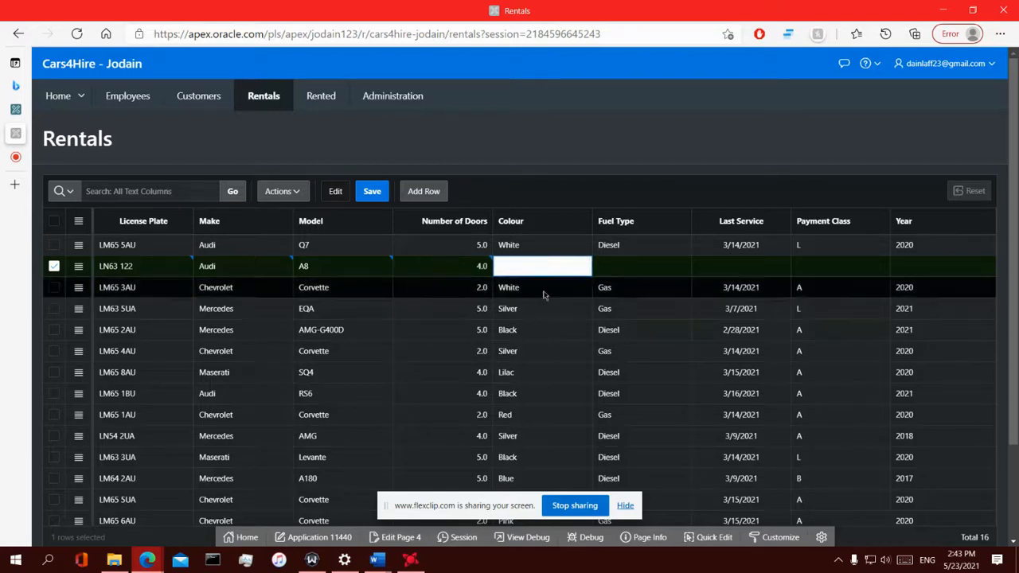
{"action": "left_click", "coordinate": [478, 266]}
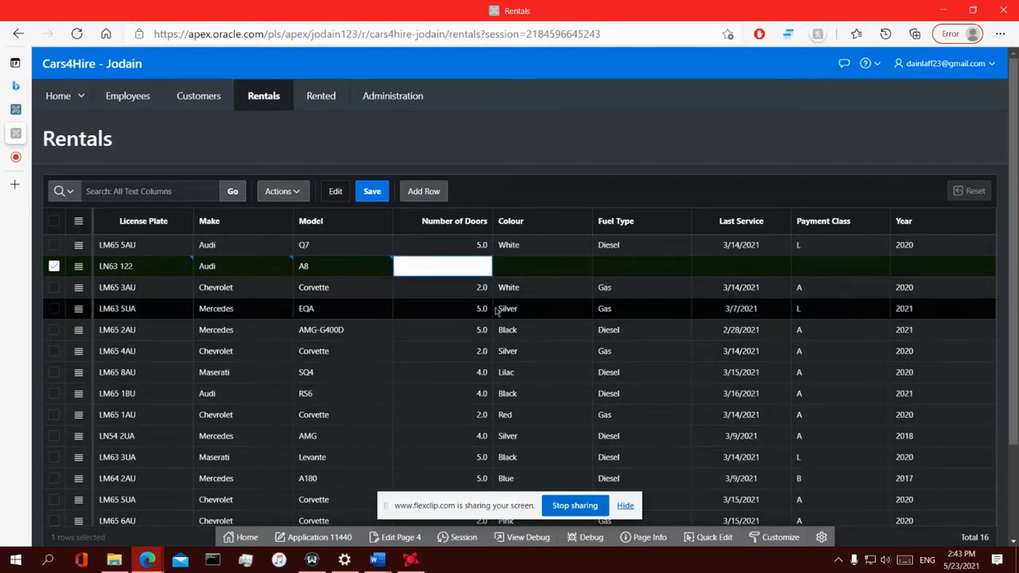
{"action": "key", "text": "ctrl+z"}
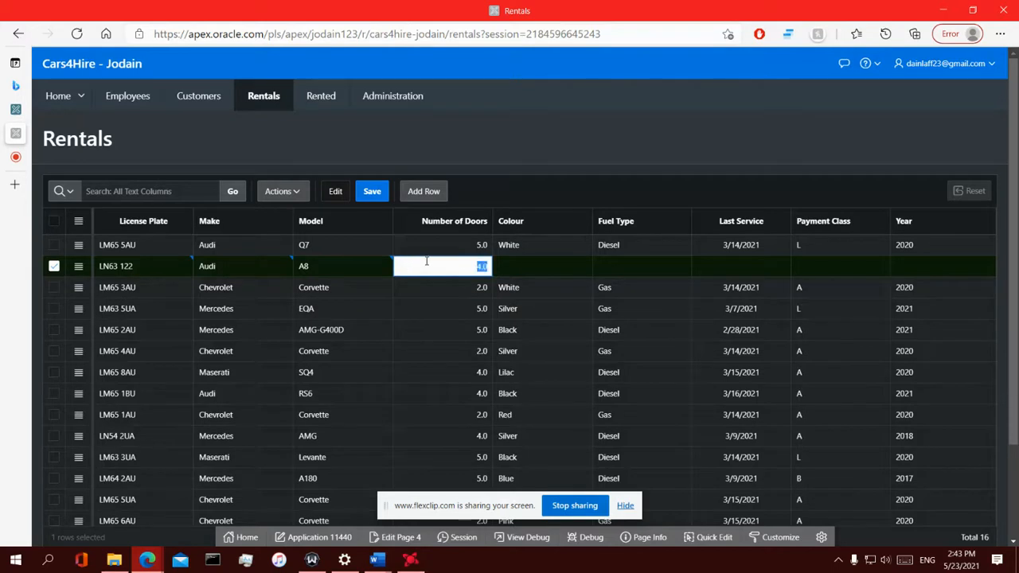
{"action": "key", "text": "BackSpace"}
{"action": "left_click", "coordinate": [504, 265]}
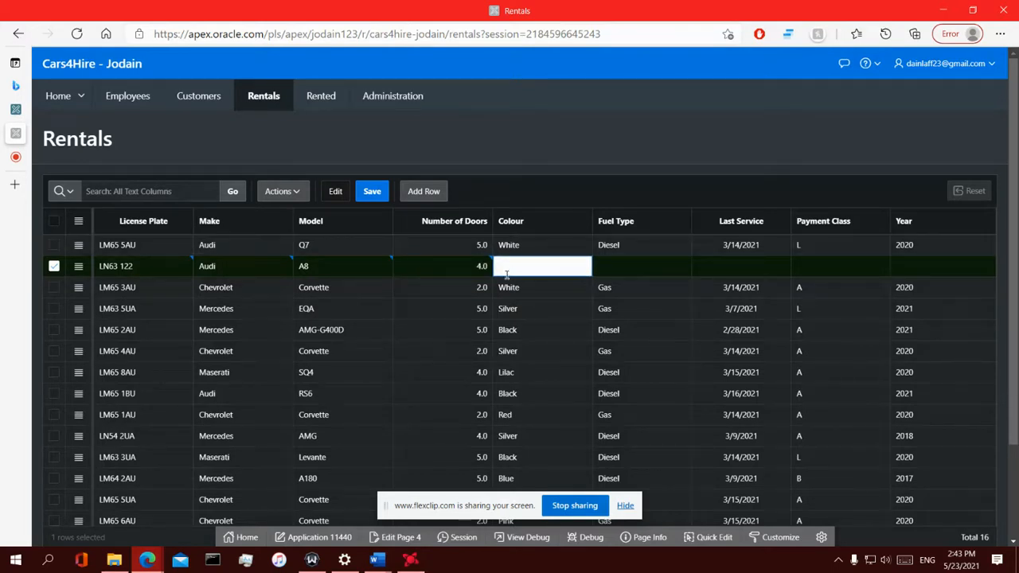
{"action": "left_click", "coordinate": [481, 265]}
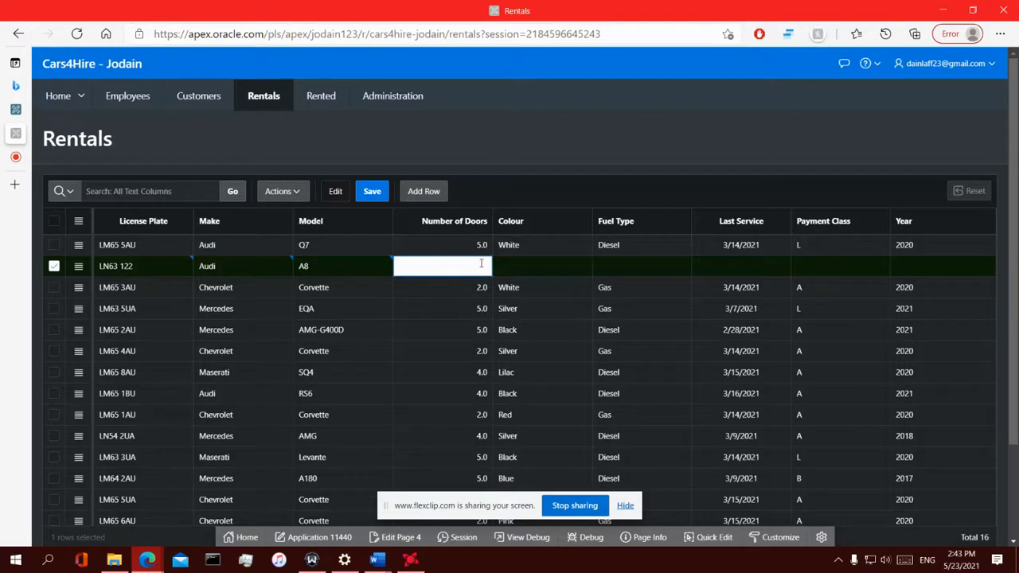
{"action": "double_click", "coordinate": [481, 263]}
{"action": "key", "text": "BackSpace"}
{"action": "type", "text": "4"}
{"action": "left_click", "coordinate": [528, 268]}
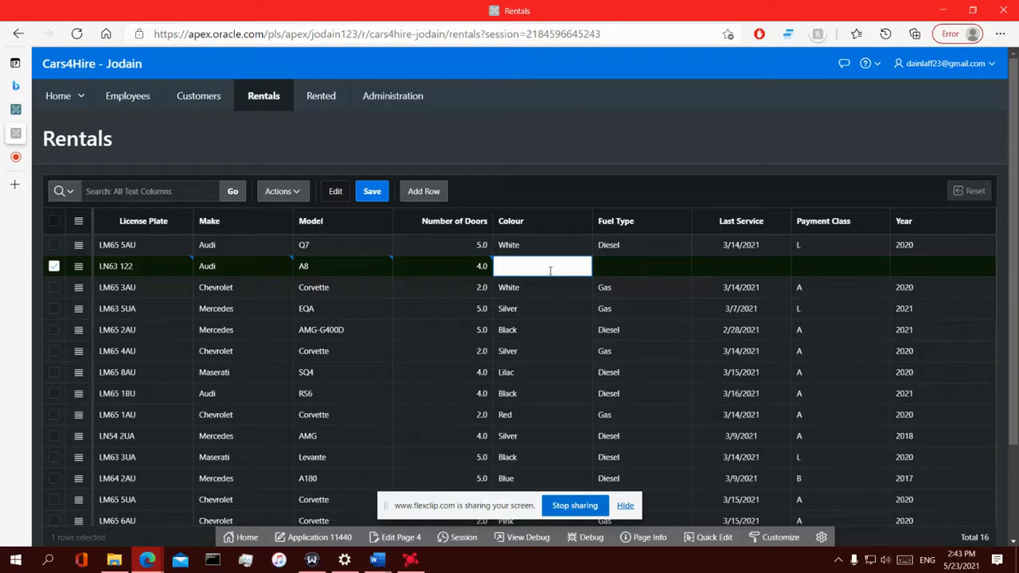
Enter Yellow as the new row's colour
{"action": "scroll", "coordinate": [525, 351], "scroll_direction": "down", "scroll_amount": 3}
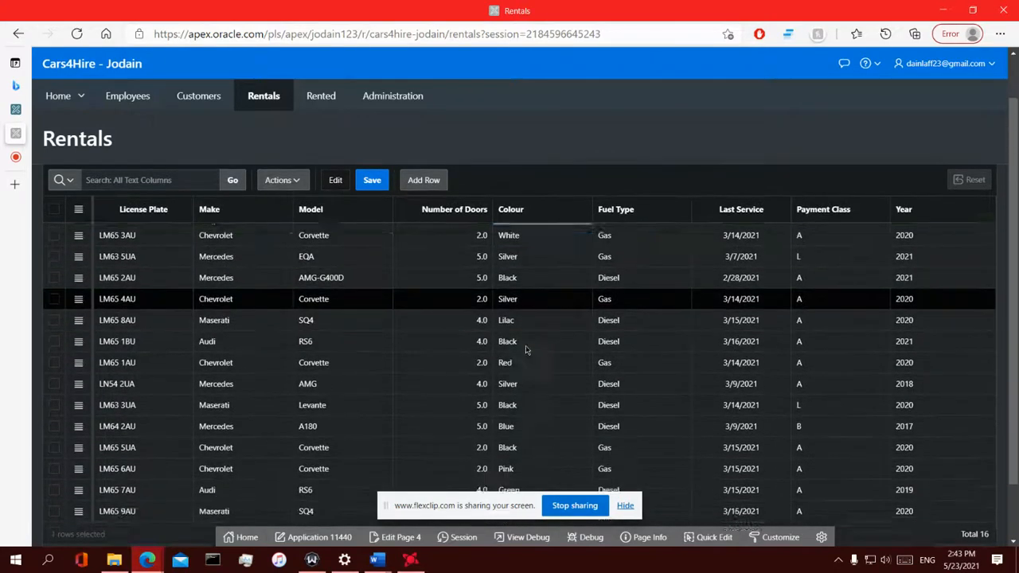
{"action": "scroll", "coordinate": [525, 350], "scroll_direction": "up", "scroll_amount": 3}
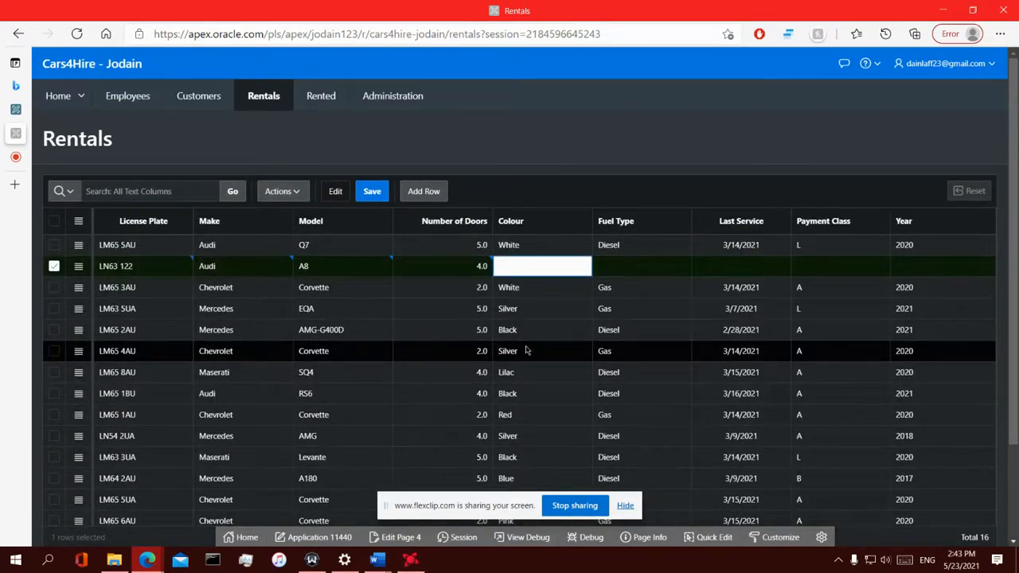
{"action": "scroll", "coordinate": [525, 350], "scroll_direction": "down", "scroll_amount": 3}
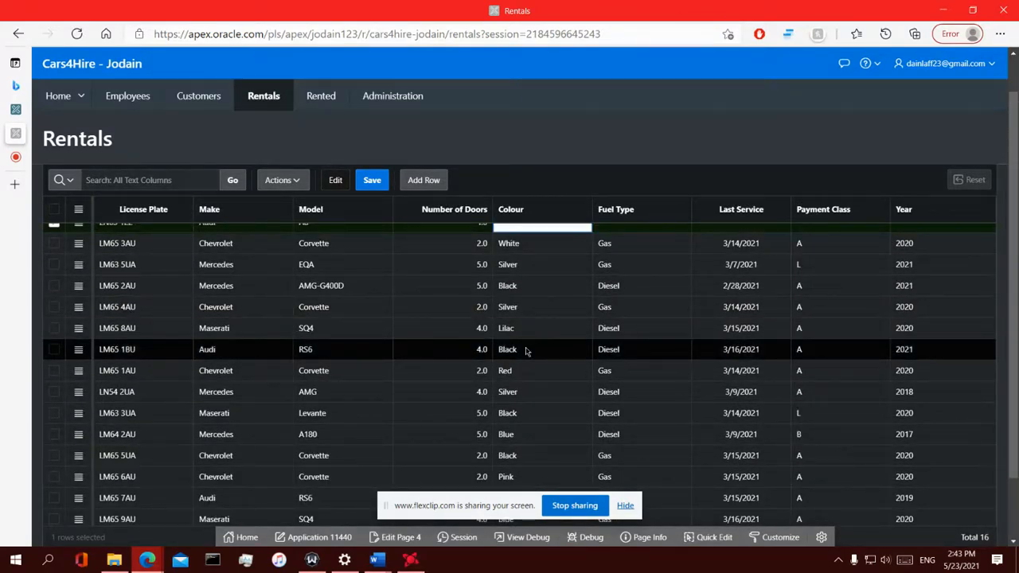
{"action": "scroll", "coordinate": [526, 350], "scroll_direction": "up", "scroll_amount": 3}
{"action": "type", "text": "yellow"}
{"action": "key", "text": "Tab"}
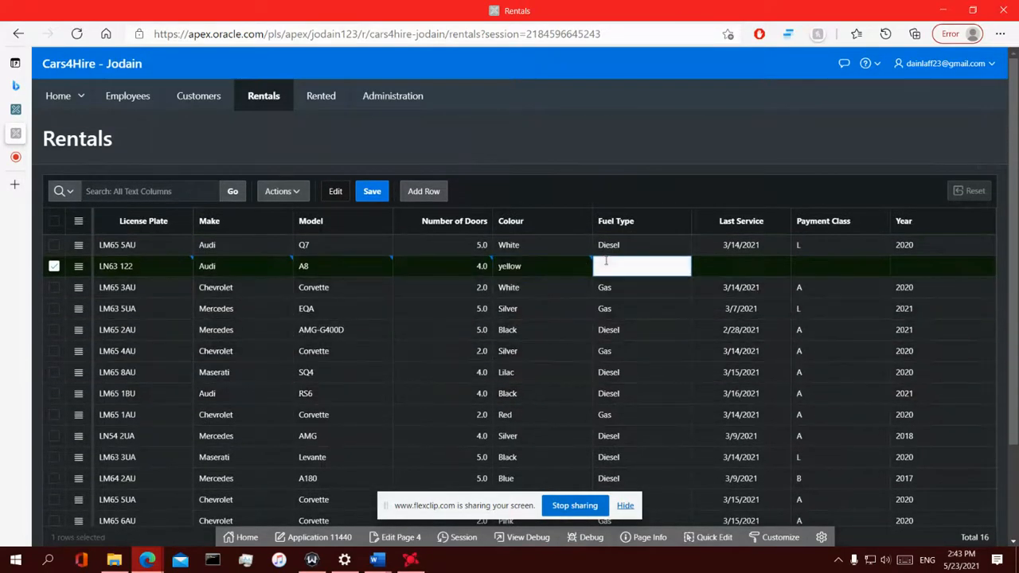
{"action": "left_click", "coordinate": [523, 267]}
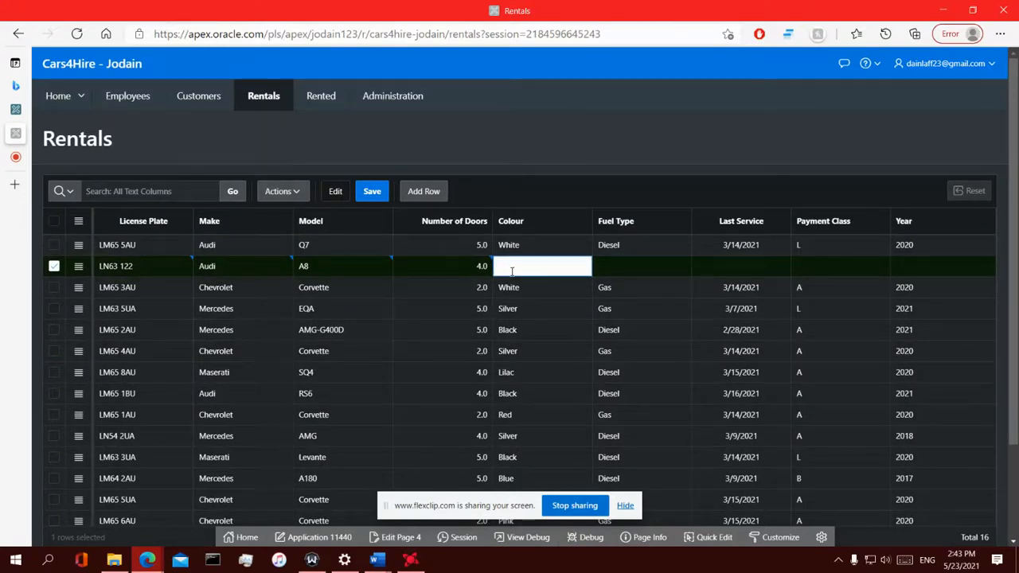
{"action": "left_click", "coordinate": [607, 267]}
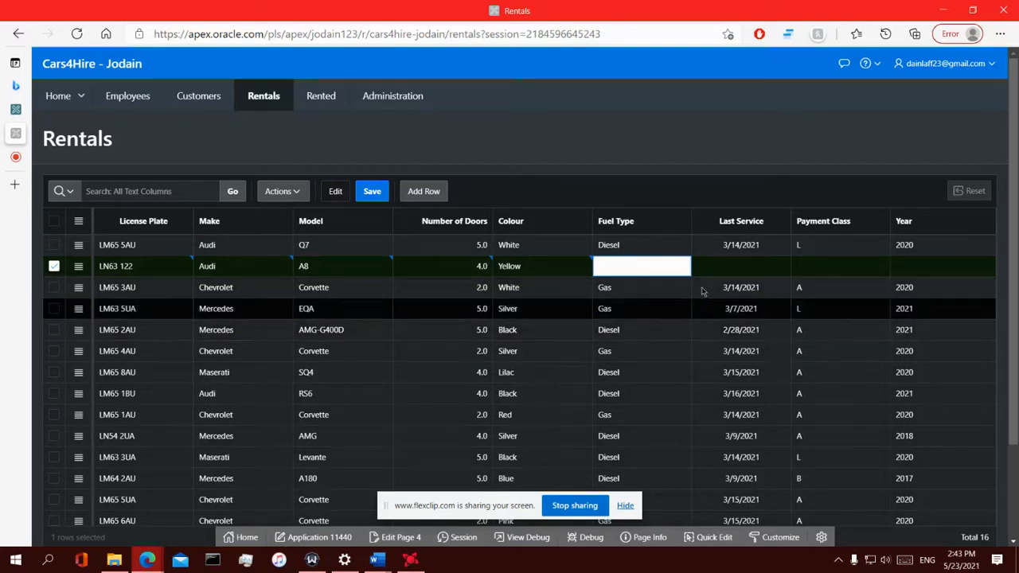
Enter fuel type Electric and last service date 5/13/2021
{"action": "left_click", "coordinate": [736, 263]}
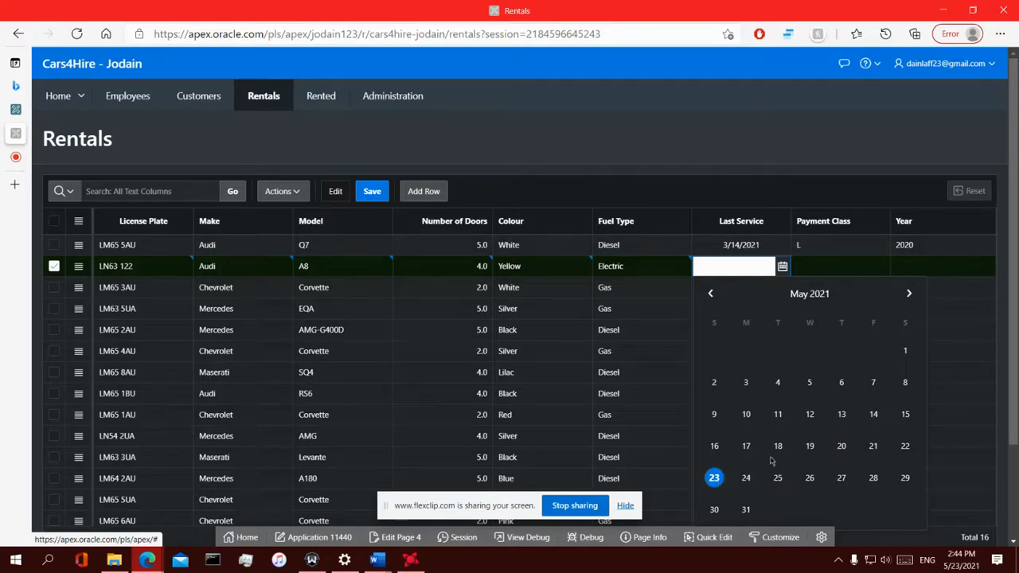
{"action": "key", "text": "Escape"}
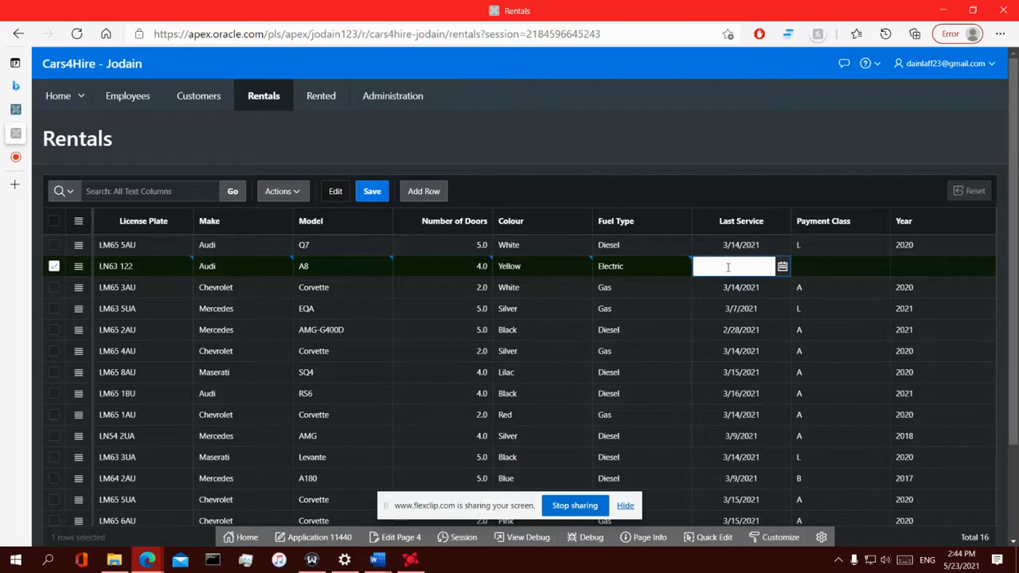
{"action": "left_click", "coordinate": [820, 270]}
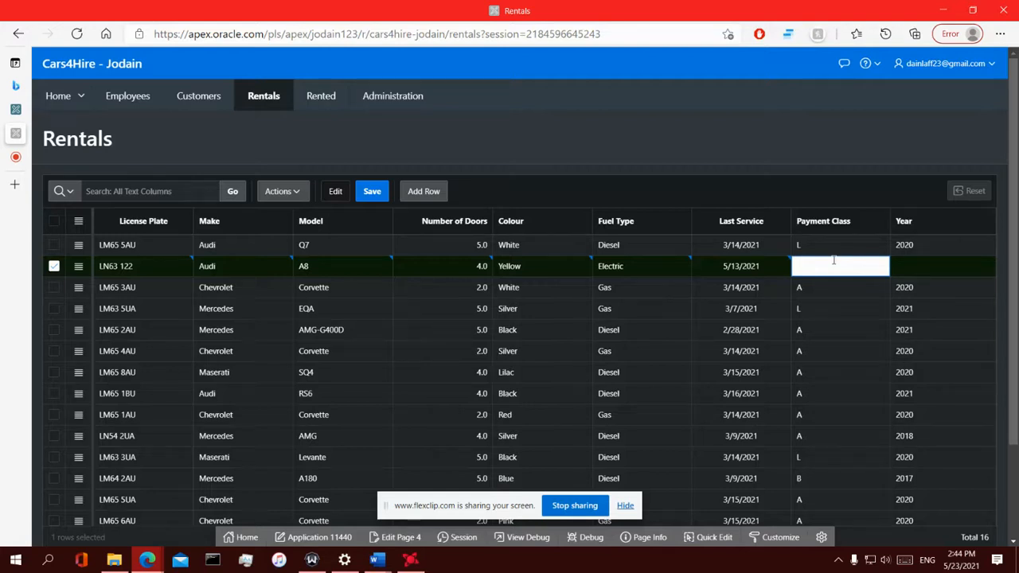
Set payment class A and year 2021 for the Audi A8 row
{"action": "type", "text": "L"}
{"action": "key", "text": "BackSpace"}
{"action": "scroll", "coordinate": [788, 302], "scroll_direction": "down", "scroll_amount": 3}
{"action": "scroll", "coordinate": [788, 302], "scroll_direction": "up", "scroll_amount": 3}
{"action": "type", "text": "A"}
{"action": "left_click", "coordinate": [920, 273]}
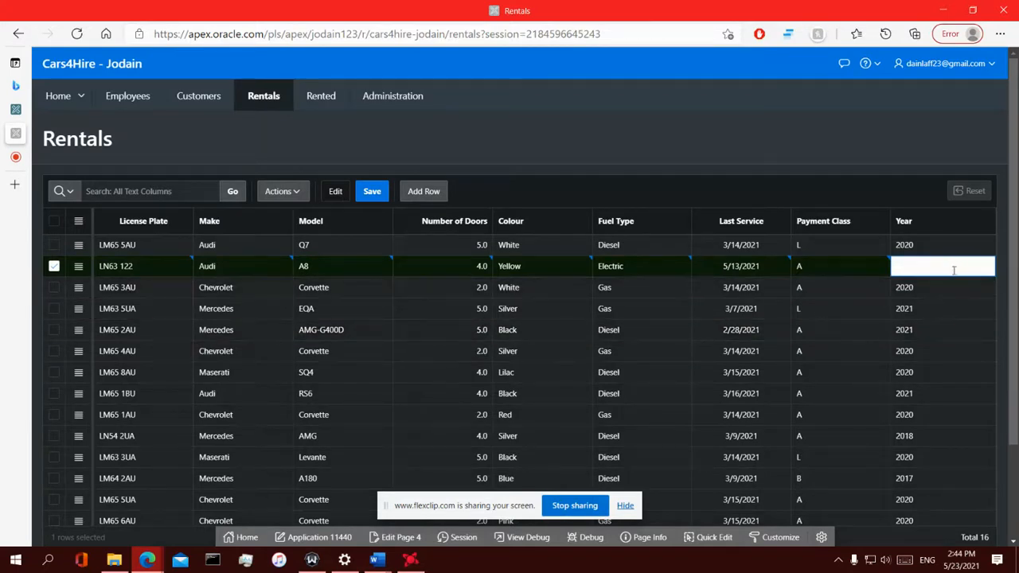
{"action": "type", "text": "2021"}
{"action": "left_click", "coordinate": [516, 183]}
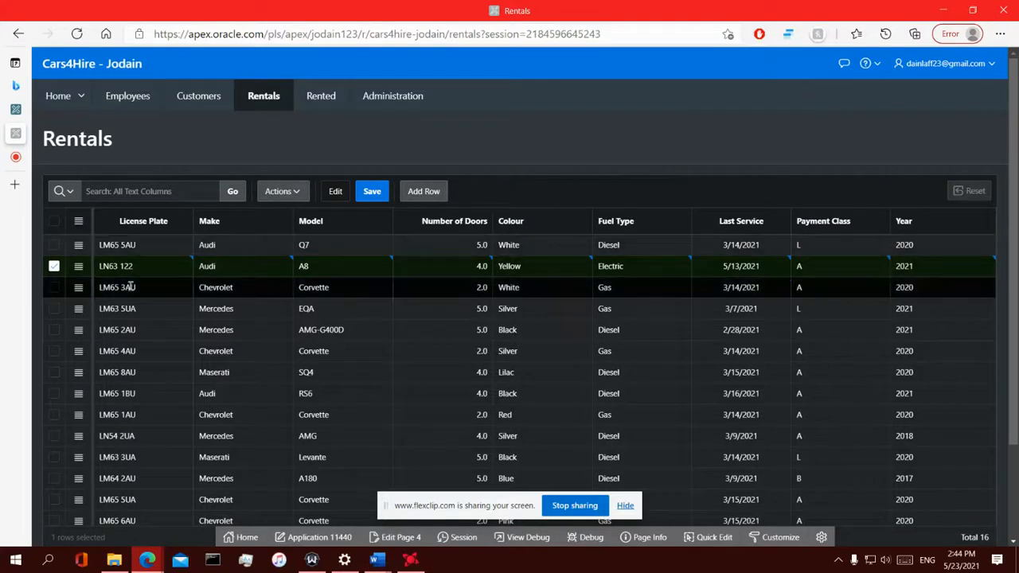
Save the Rentals grid and reload it to confirm the LN63 122 Audi A8 persists
{"action": "left_click", "coordinate": [377, 193]}
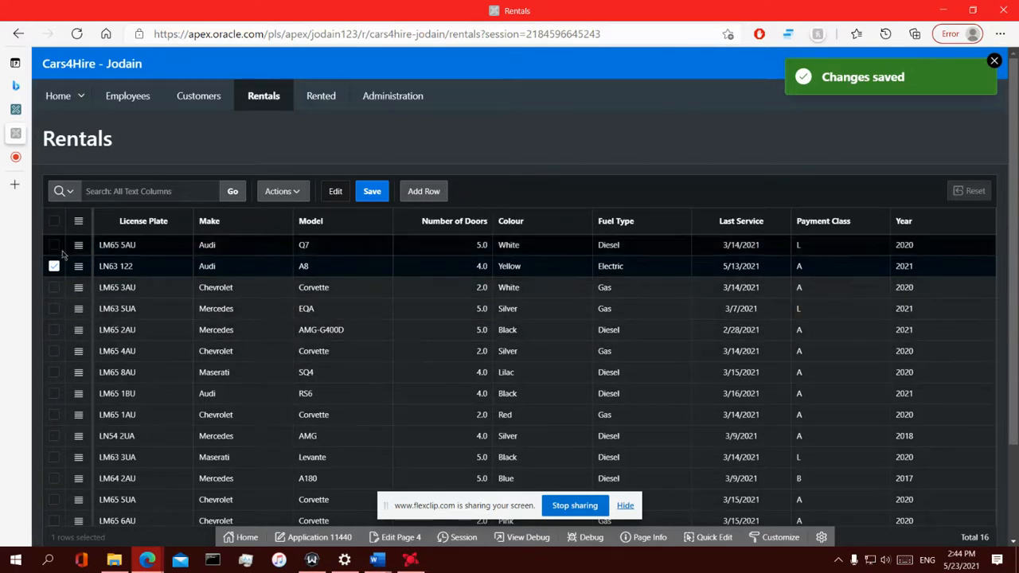
{"action": "left_click", "coordinate": [372, 192]}
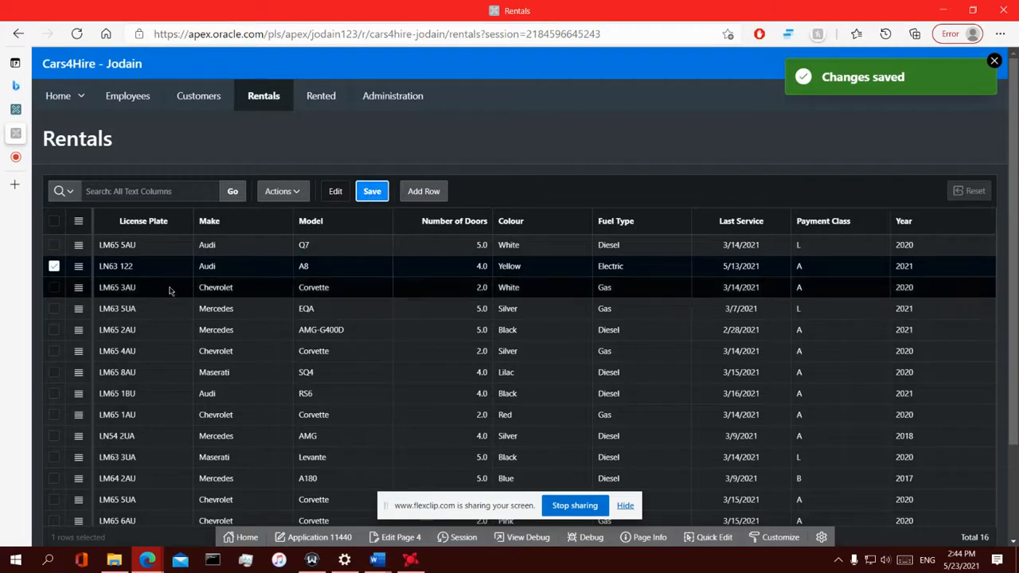
{"action": "left_click", "coordinate": [326, 111]}
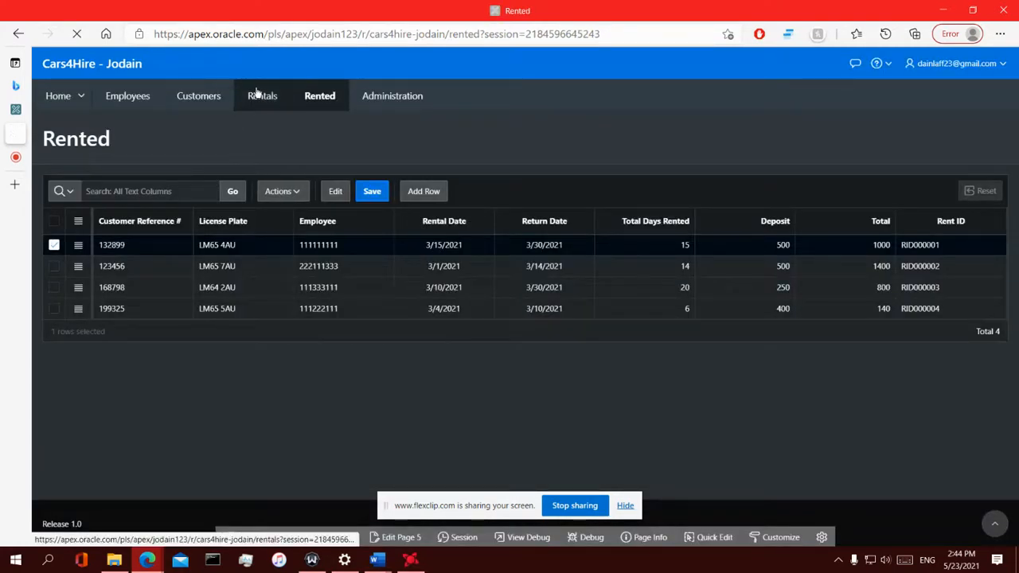
{"action": "left_click", "coordinate": [257, 93]}
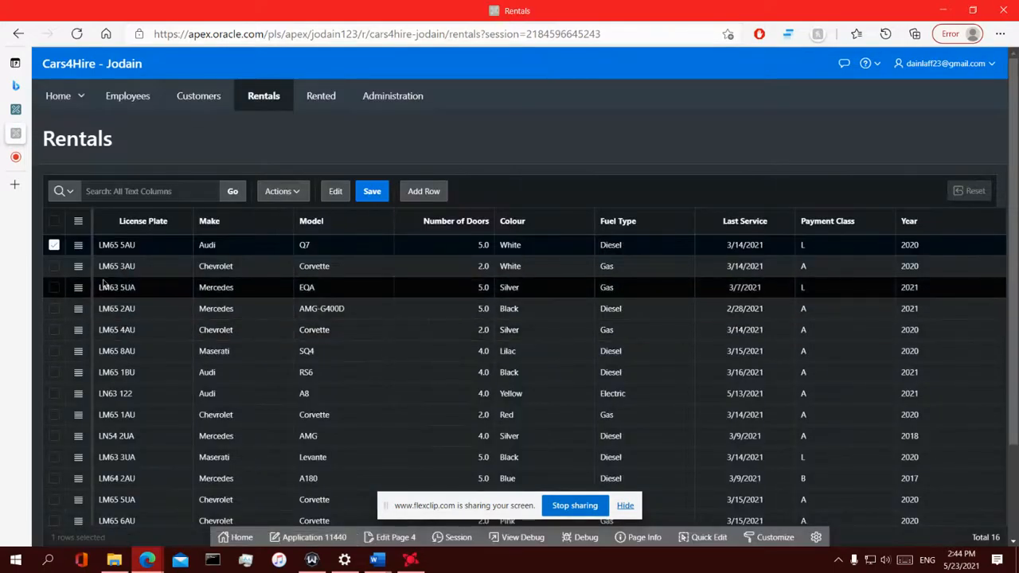
{"action": "scroll", "coordinate": [104, 283], "scroll_direction": "down", "scroll_amount": 2}
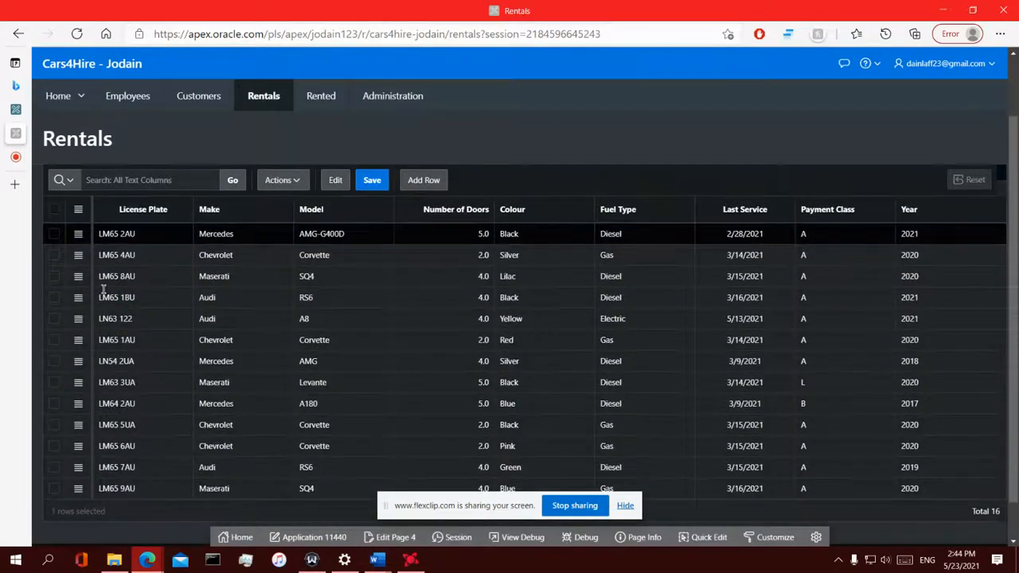
Inspect the RENTAL_CARS table's columns in Object Browser, then return to the SQL Workshop home page
{"action": "left_click", "coordinate": [18, 109]}
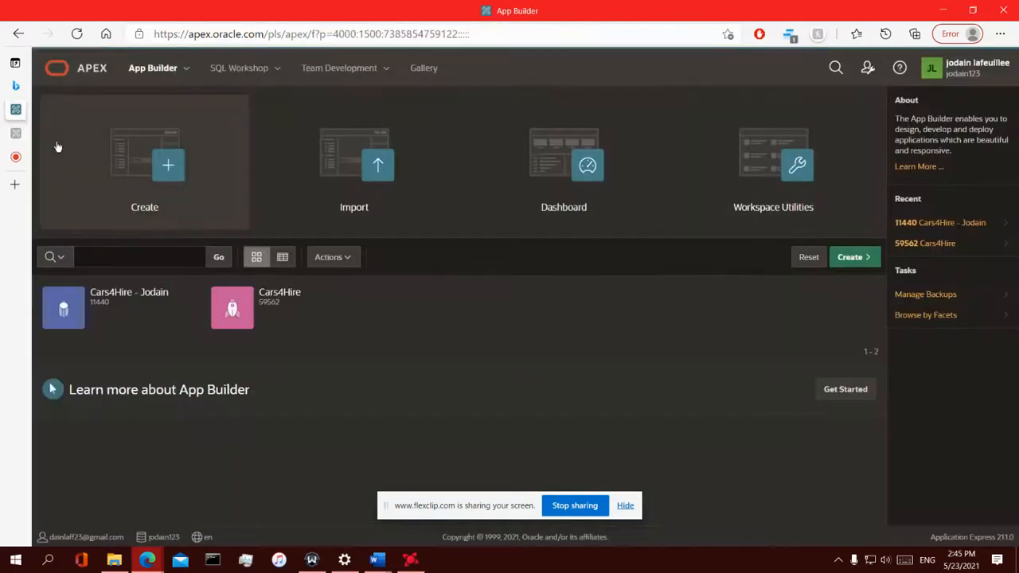
{"action": "left_click", "coordinate": [276, 69]}
{"action": "left_click", "coordinate": [230, 97]}
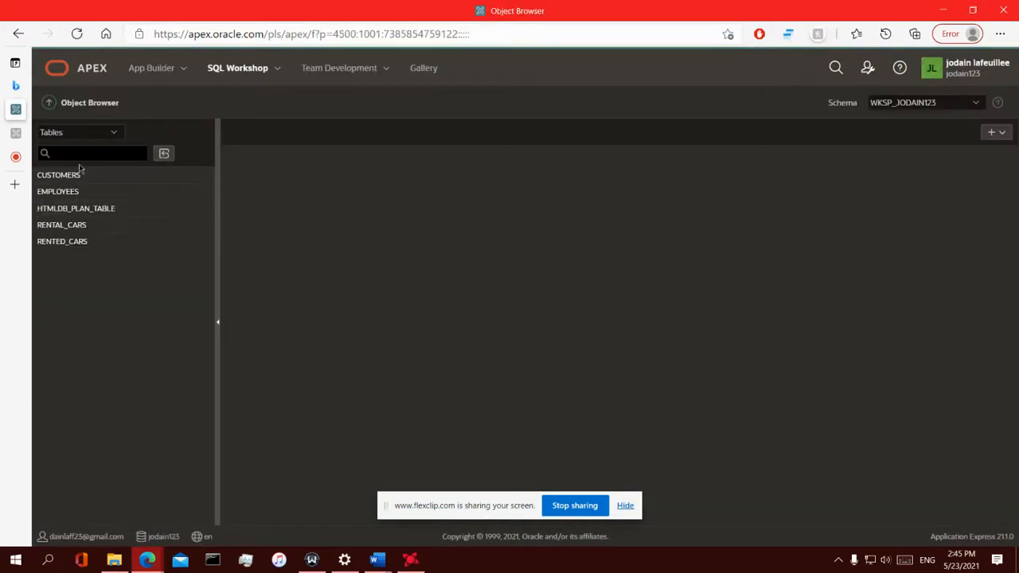
{"action": "left_click", "coordinate": [62, 227]}
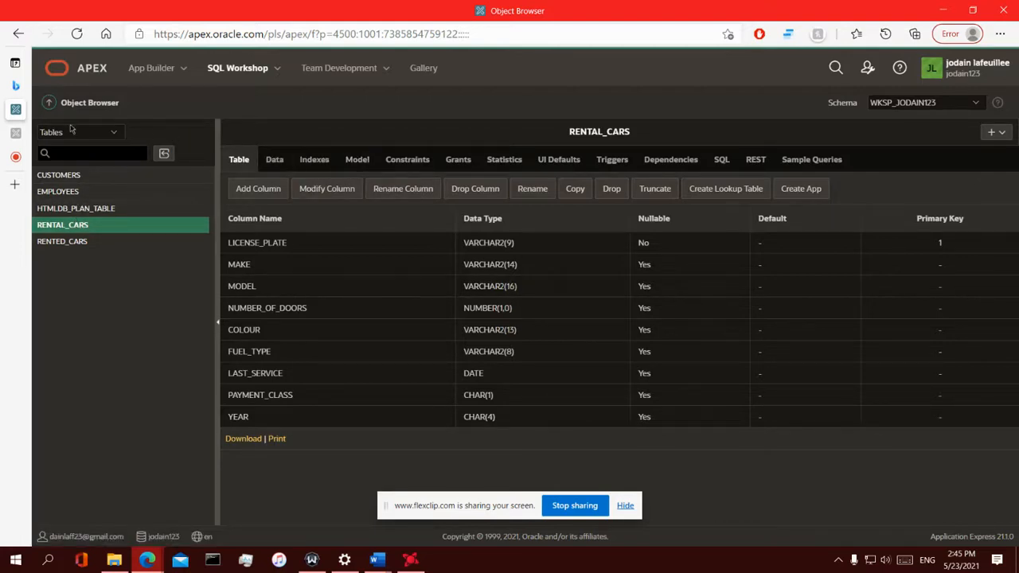
{"action": "left_click", "coordinate": [239, 69]}
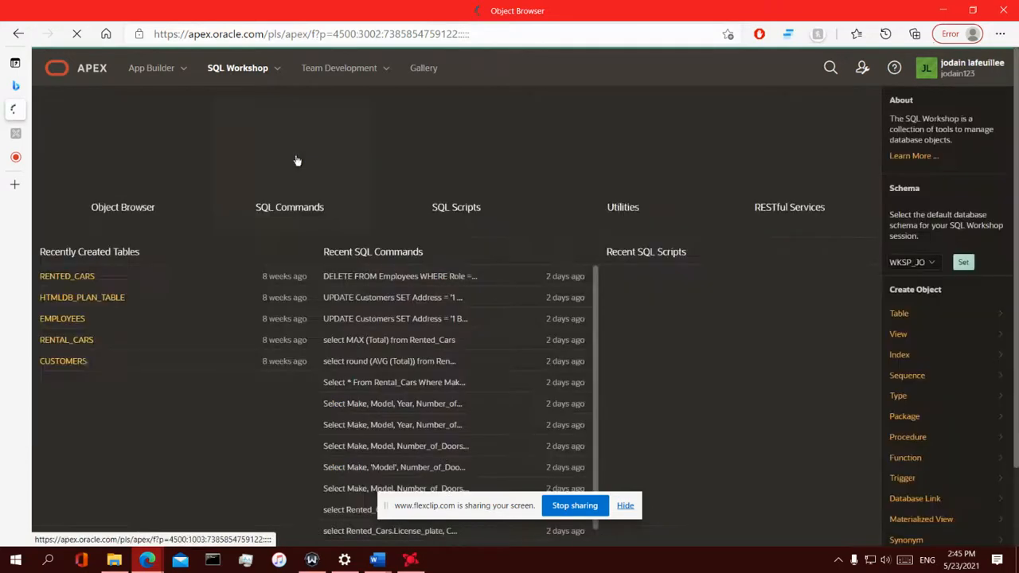
Run Select * from Rental_Cars in SQL Commands and scroll through the results
{"action": "left_click", "coordinate": [296, 153]}
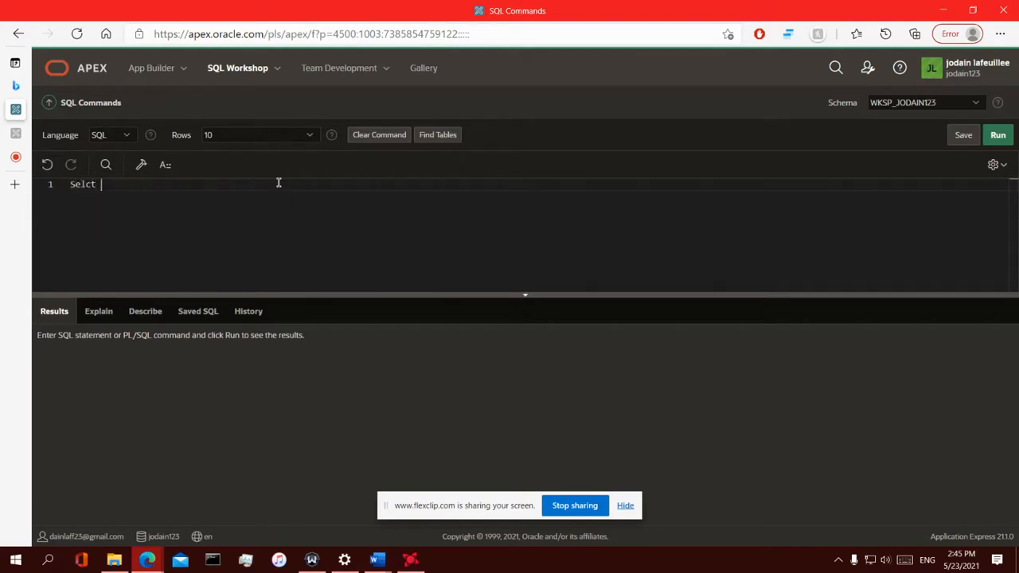
{"action": "type", "text": "Select * from Rental_Cars"}
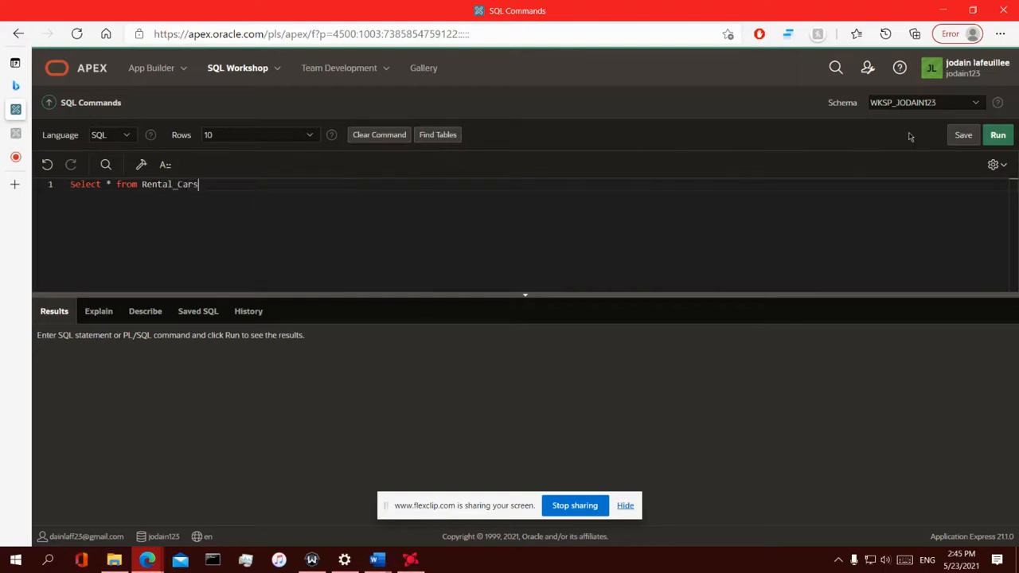
{"action": "left_click", "coordinate": [995, 135]}
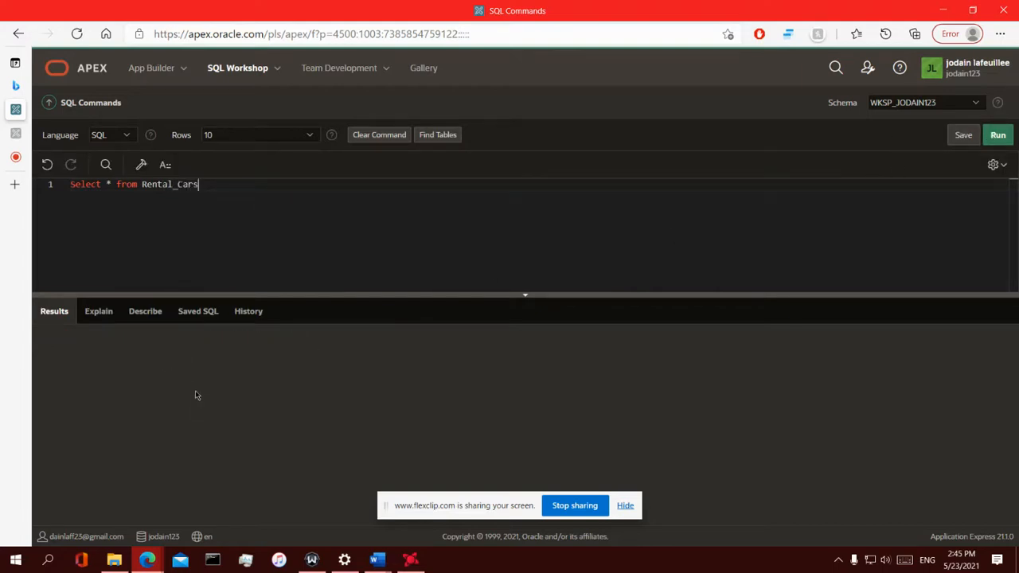
{"action": "scroll", "coordinate": [116, 370], "scroll_direction": "down", "scroll_amount": 1}
{"action": "scroll", "coordinate": [105, 410], "scroll_direction": "up", "scroll_amount": 1}
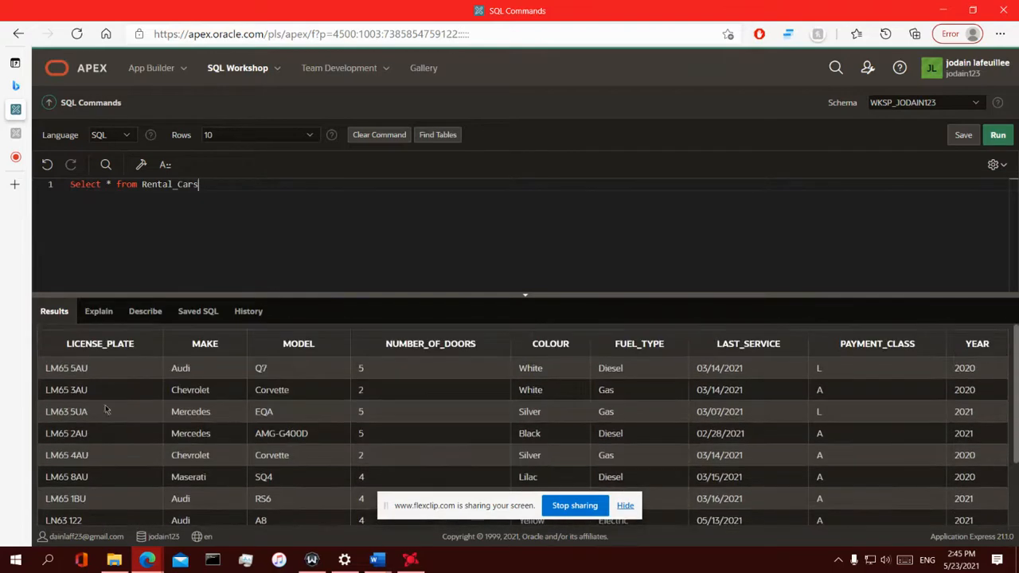
{"action": "scroll", "coordinate": [354, 436], "scroll_direction": "down", "scroll_amount": 2}
{"action": "scroll", "coordinate": [160, 422], "scroll_direction": "up", "scroll_amount": 2}
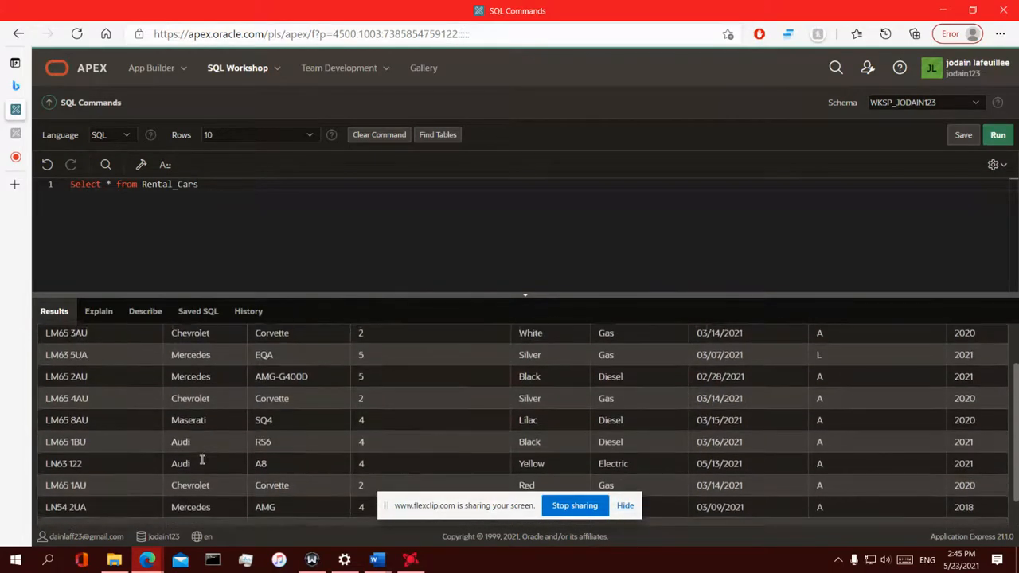
{"action": "scroll", "coordinate": [75, 384], "scroll_direction": "down", "scroll_amount": 2}
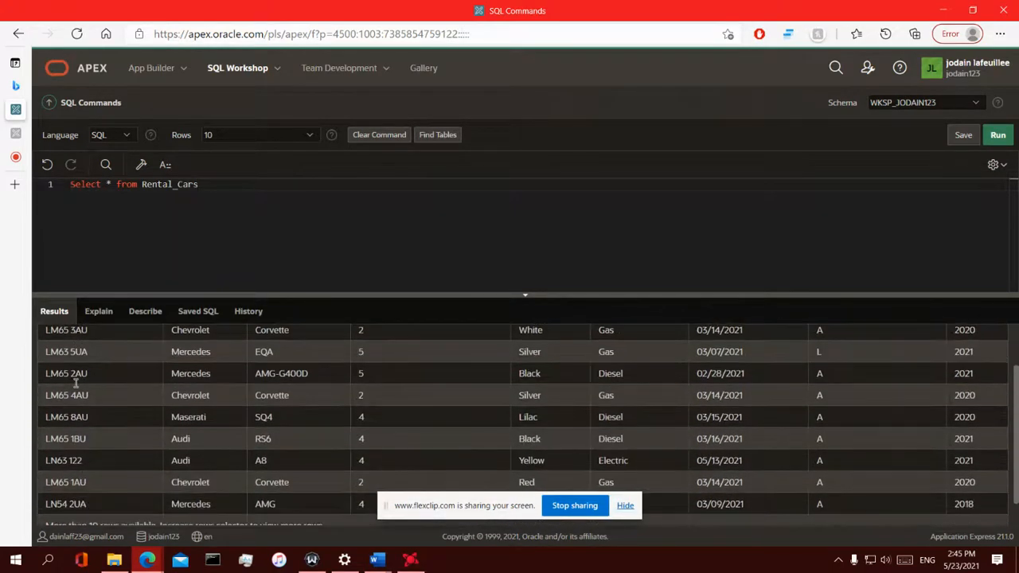
Highlight the LN63 122 Audi A8 row's plate, door count and whole row, then reselect the query
{"action": "left_click", "coordinate": [59, 460]}
{"action": "left_click_drag", "start_coordinate": [47, 463], "coordinate": [98, 463]}
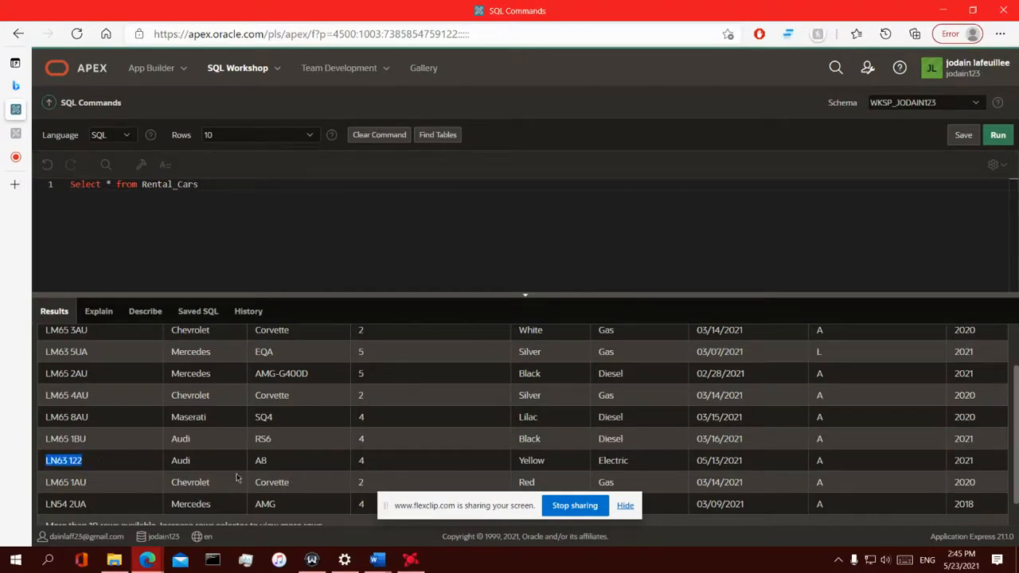
{"action": "left_click", "coordinate": [174, 461]}
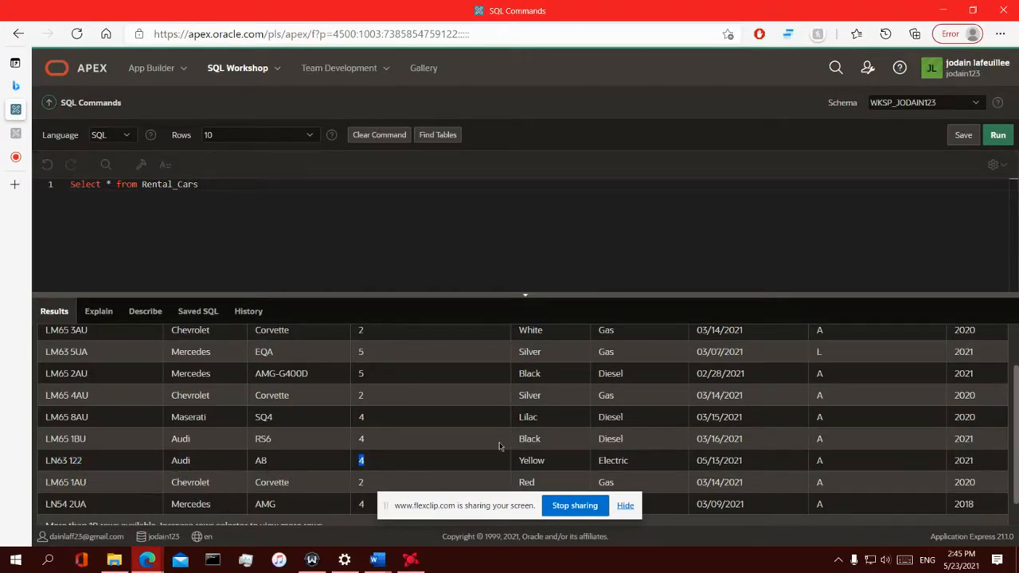
{"action": "left_click_drag", "start_coordinate": [518, 438], "coordinate": [542, 438]}
{"action": "triple_click", "coordinate": [815, 459]}
{"action": "left_click", "coordinate": [548, 466]}
{"action": "left_click", "coordinate": [231, 194]}
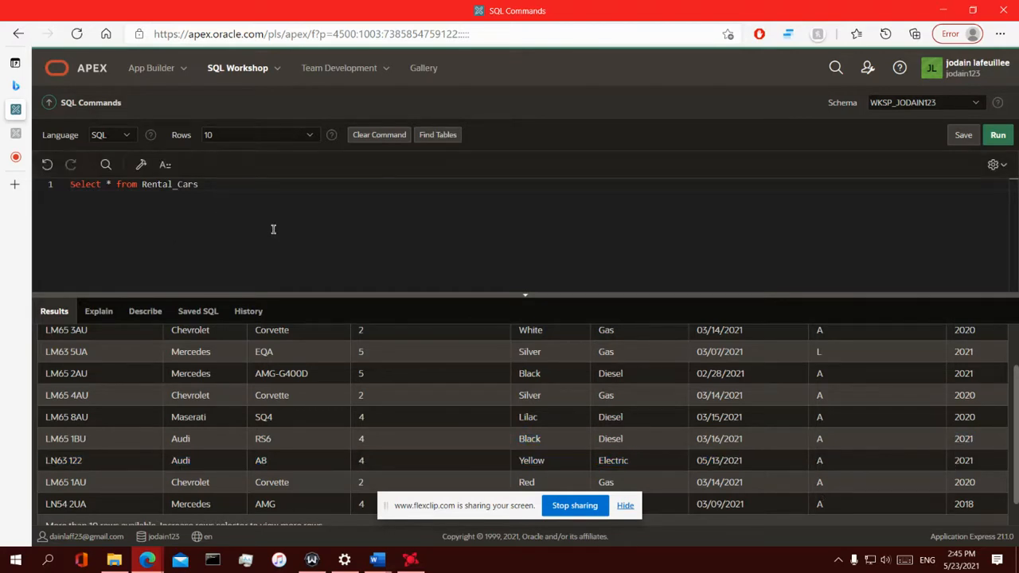
{"action": "left_click_drag", "start_coordinate": [204, 213], "coordinate": [56, 182]}
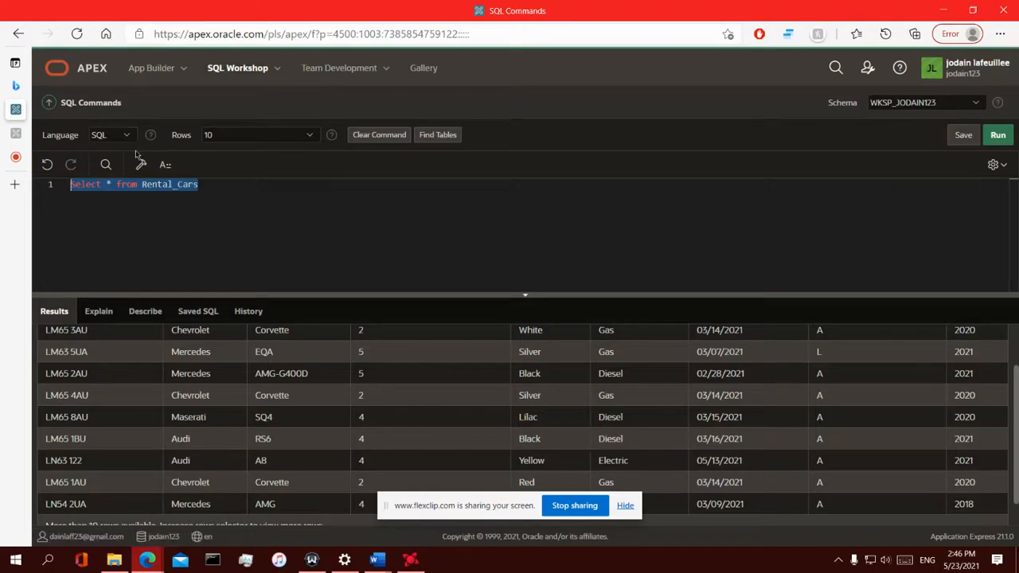
Check the Rentals page heading, then go back to SQL Commands and reselect the query line
{"action": "mouse_move", "coordinate": [16, 131]}
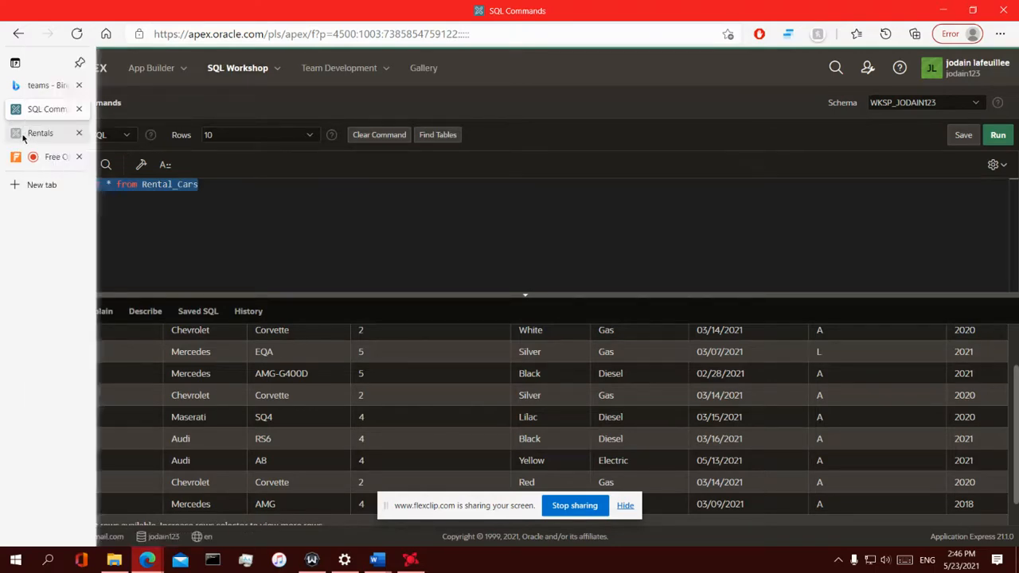
{"action": "left_click", "coordinate": [64, 134]}
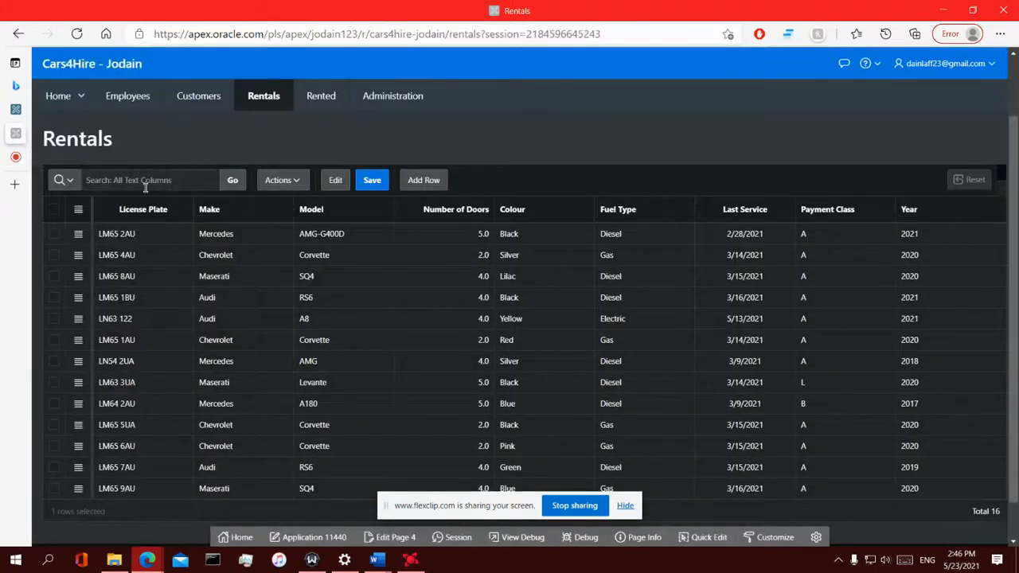
{"action": "left_click_drag", "start_coordinate": [46, 127], "coordinate": [109, 148]}
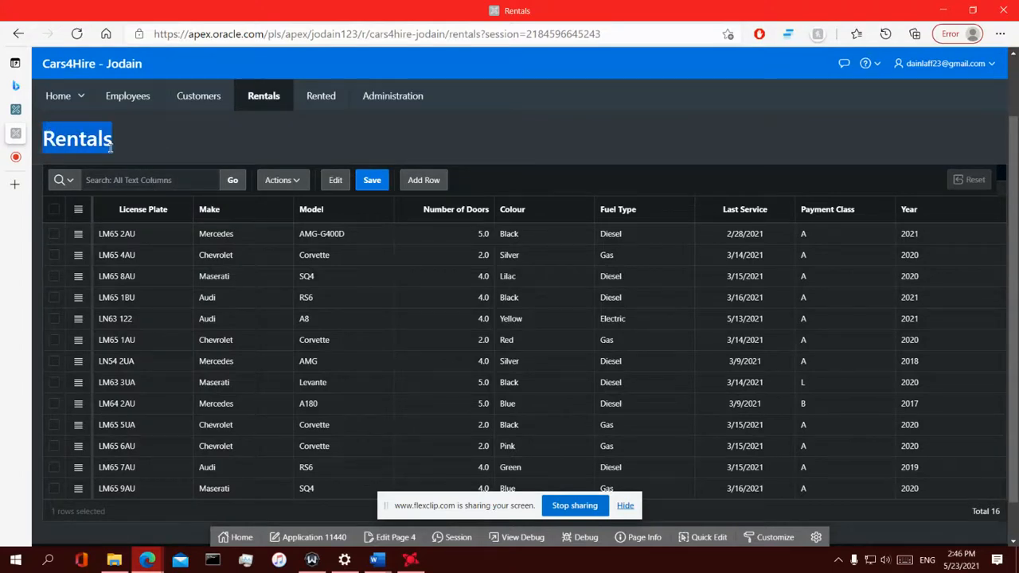
{"action": "mouse_move", "coordinate": [15, 157]}
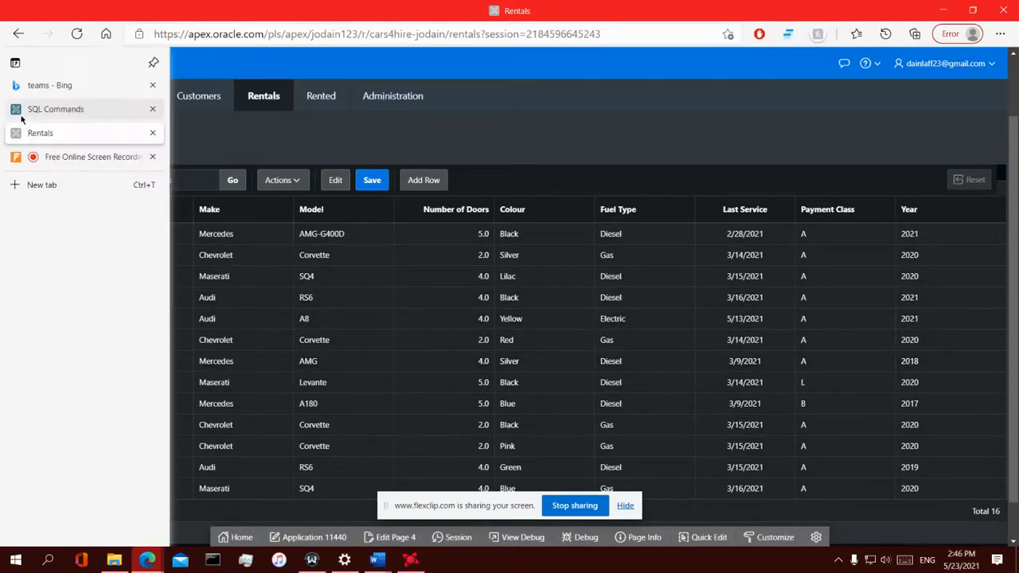
{"action": "left_click", "coordinate": [23, 114]}
{"action": "left_click_drag", "start_coordinate": [245, 196], "coordinate": [83, 173]}
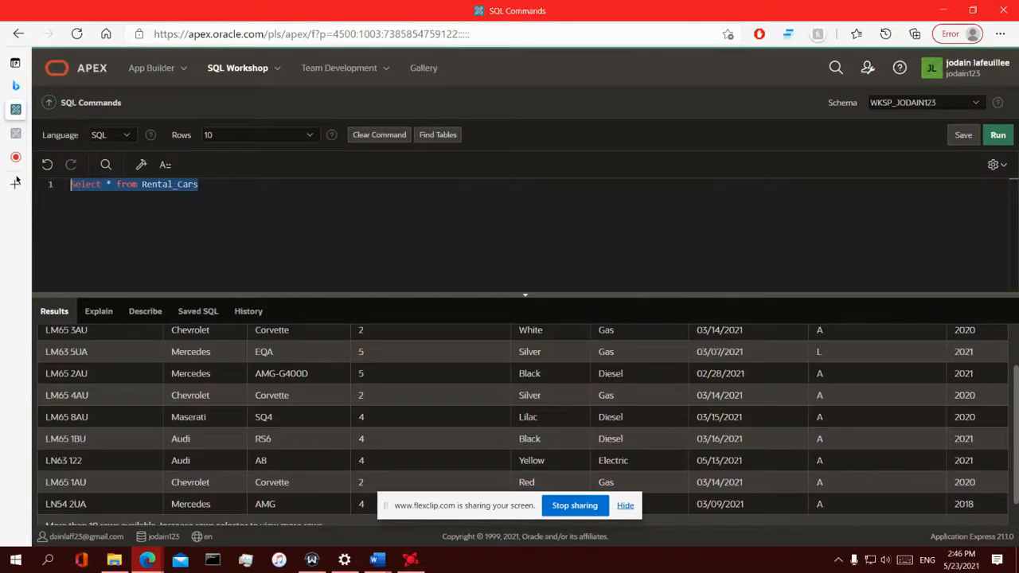
{"action": "left_click", "coordinate": [36, 132]}
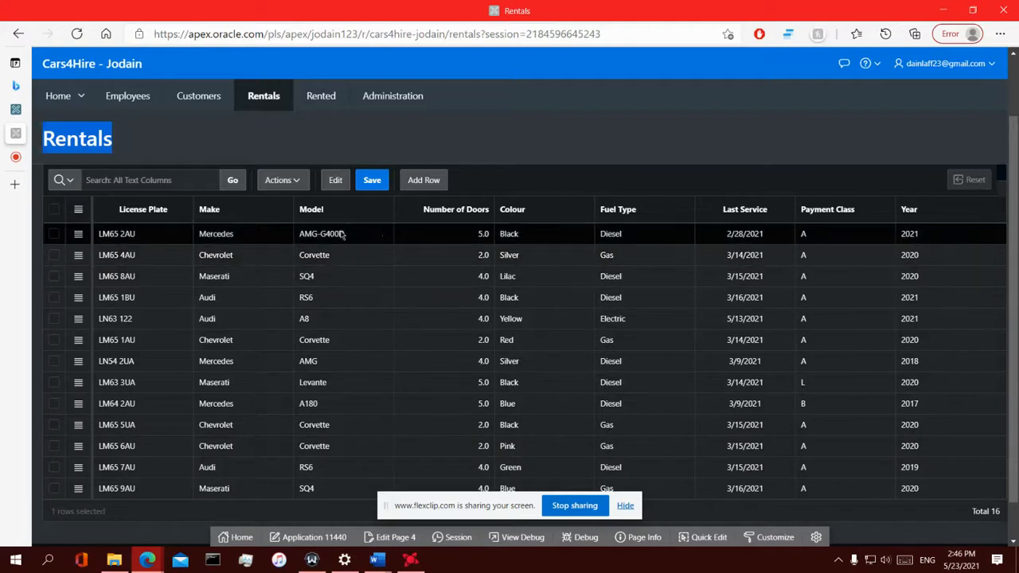
{"action": "left_click", "coordinate": [335, 181]}
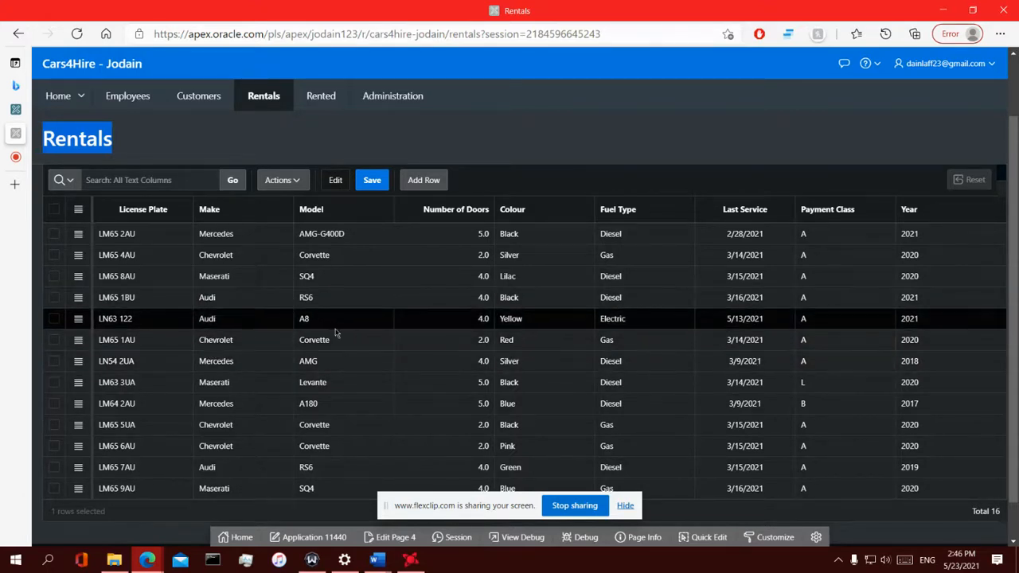
{"action": "double_click", "coordinate": [309, 325]}
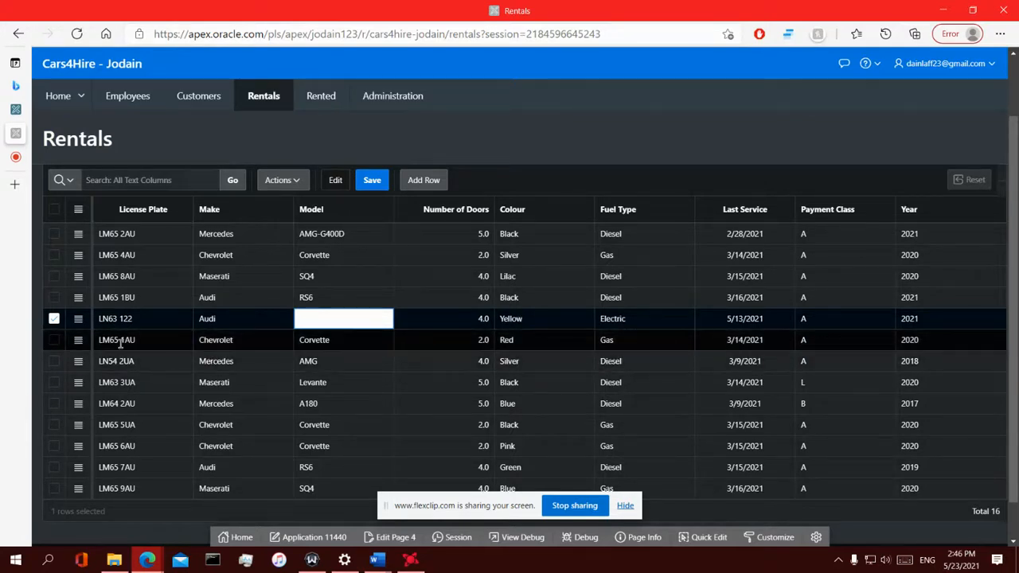
Delete the LN63 122 Audi A8 row from its row actions menu and save the grid
{"action": "left_click", "coordinate": [79, 319]}
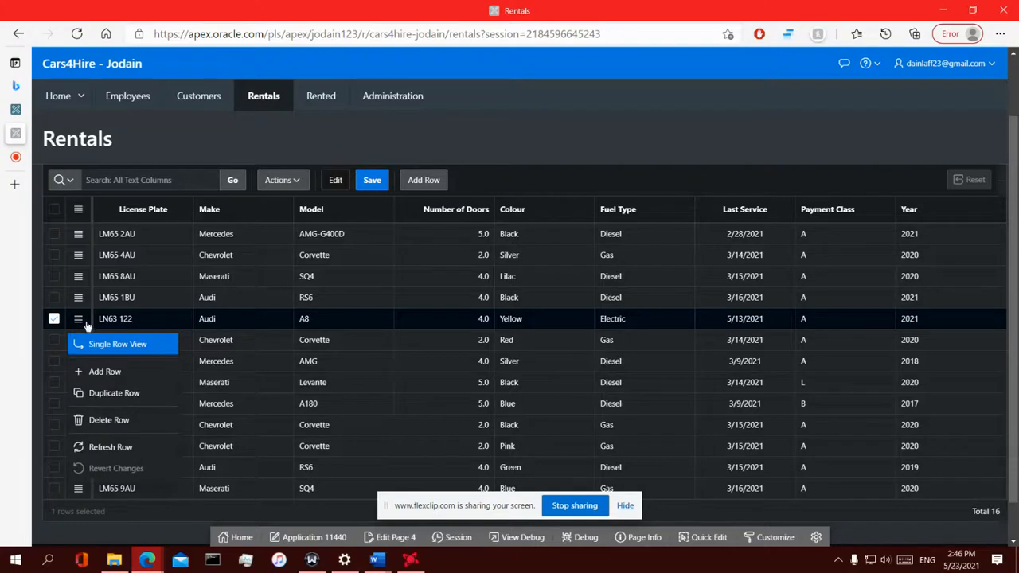
{"action": "left_click", "coordinate": [116, 426]}
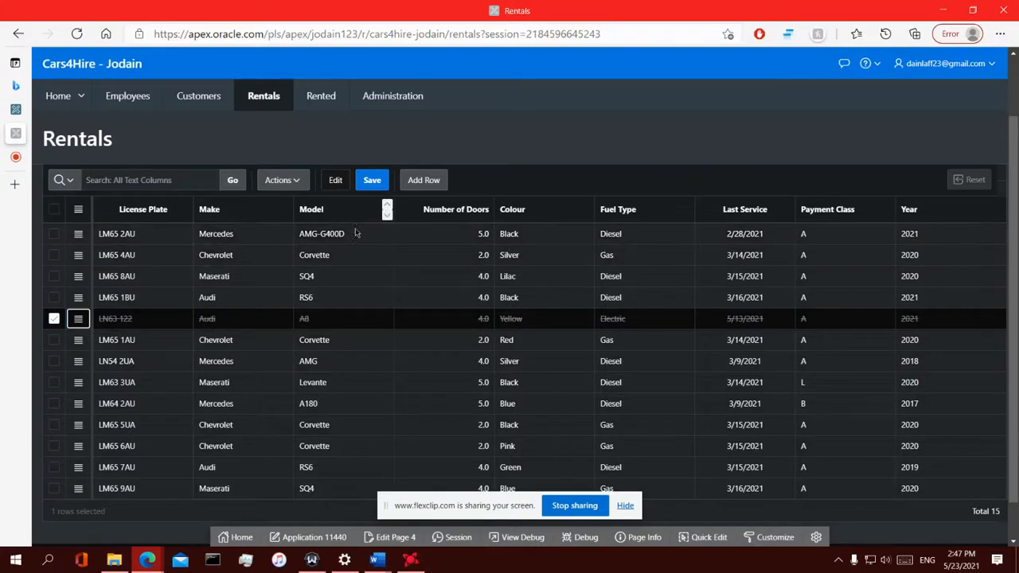
{"action": "left_click", "coordinate": [380, 182]}
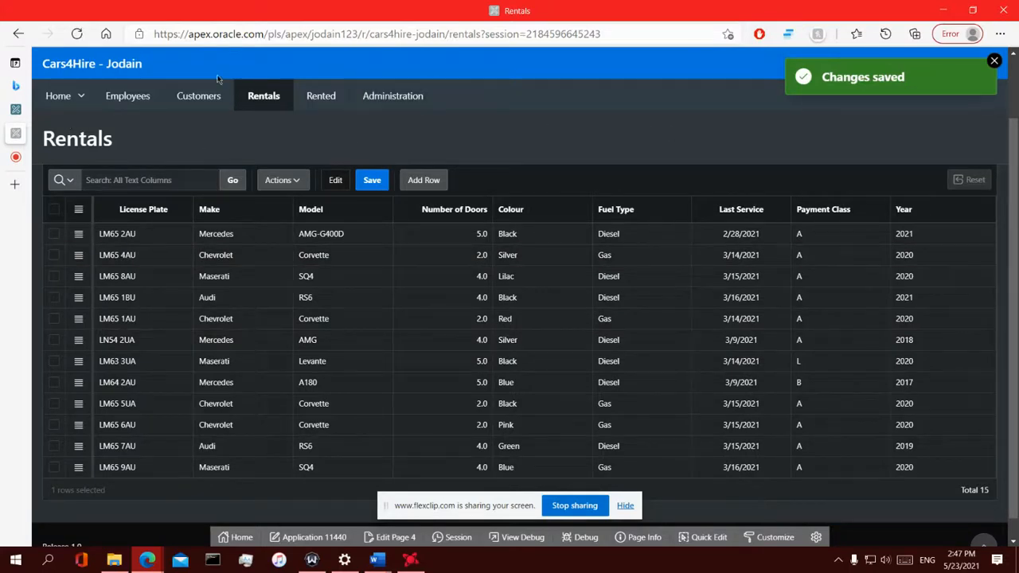
Reload the Rentals page and scroll the grid to check the 15 remaining cars
{"action": "left_click", "coordinate": [260, 94]}
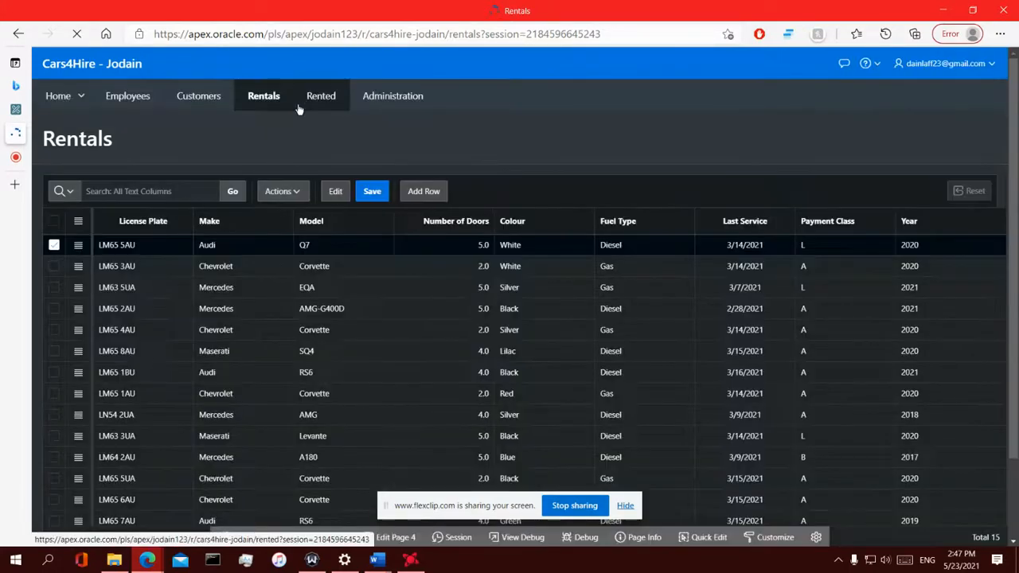
{"action": "left_click", "coordinate": [299, 109]}
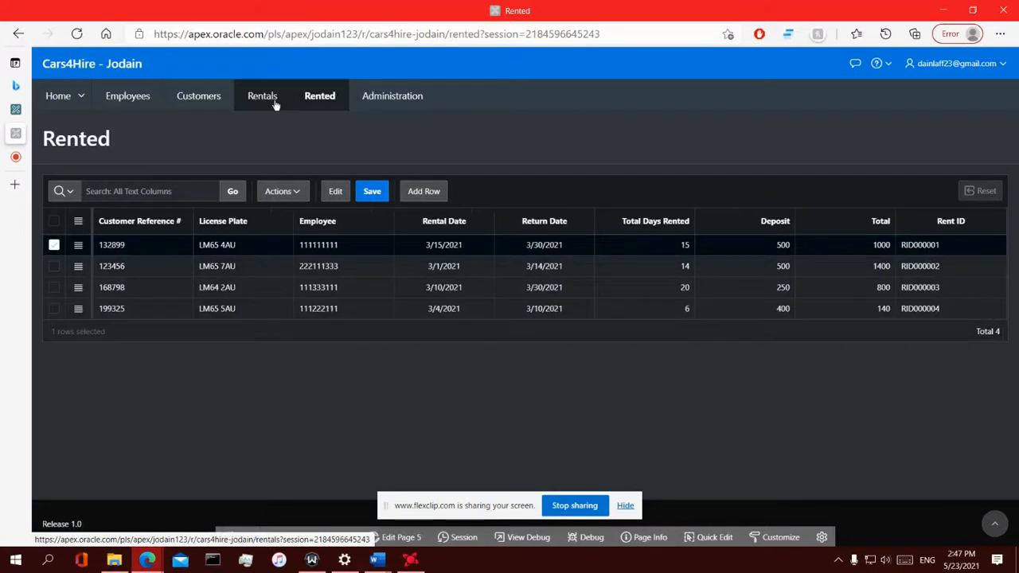
{"action": "left_click", "coordinate": [275, 101]}
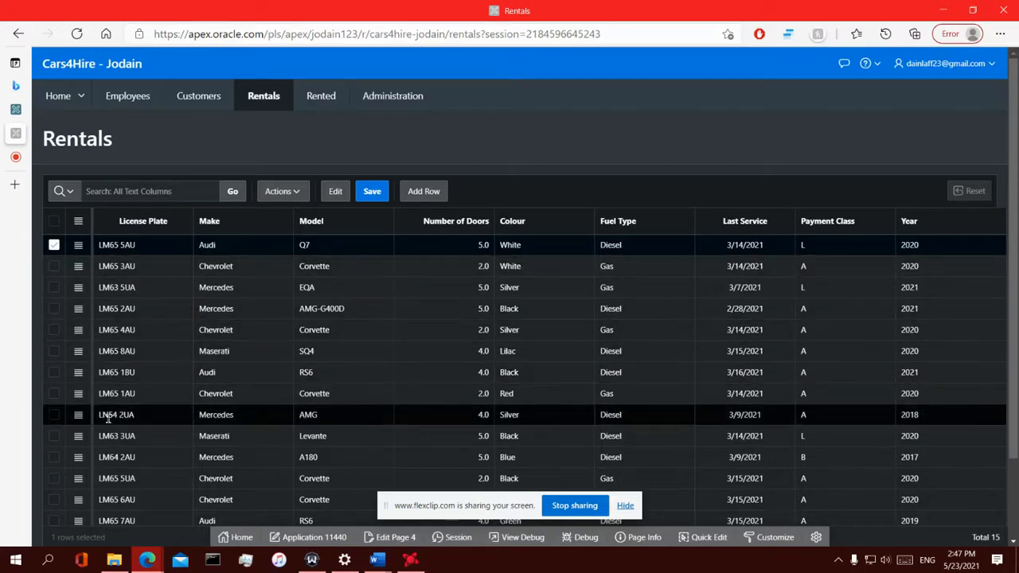
{"action": "scroll", "coordinate": [106, 446], "scroll_direction": "down", "scroll_amount": 2}
{"action": "scroll", "coordinate": [188, 353], "scroll_direction": "up", "scroll_amount": 2}
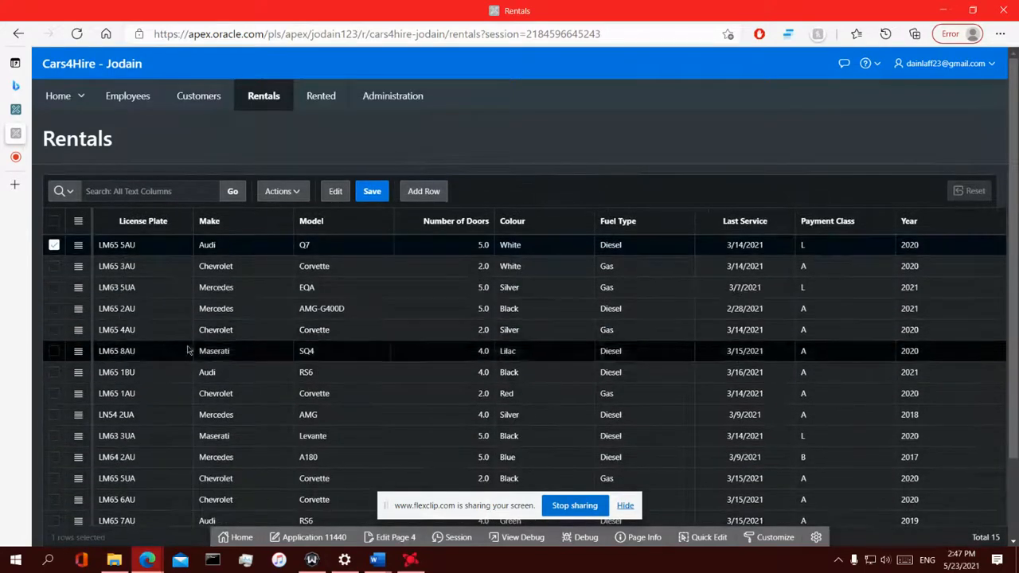
{"action": "scroll", "coordinate": [529, 320], "scroll_direction": "down", "scroll_amount": 2}
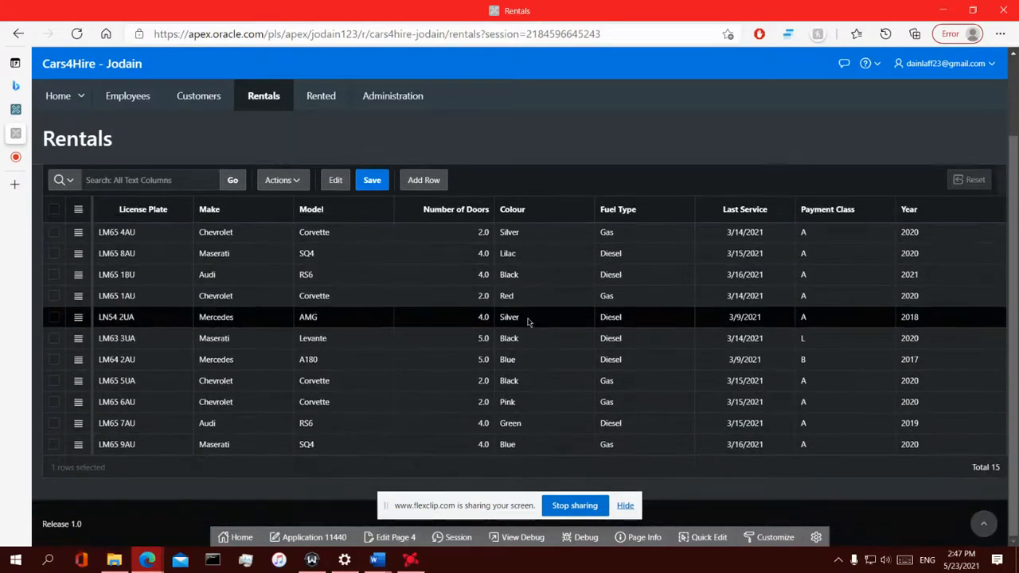
{"action": "scroll", "coordinate": [528, 295], "scroll_direction": "up", "scroll_amount": 2}
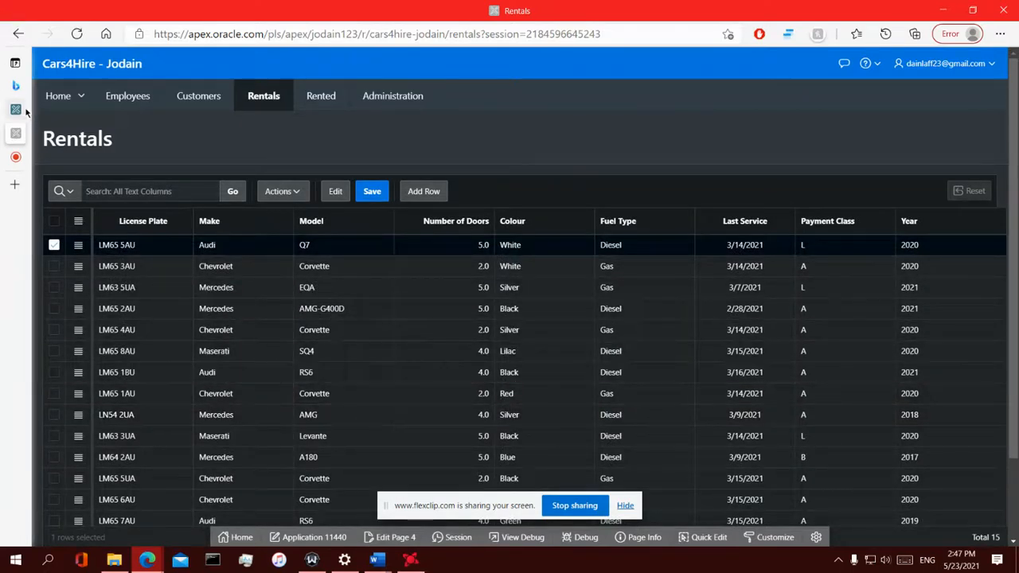
Switch to SQL Commands and click into the Select * from Rental_Cars query
{"action": "mouse_move", "coordinate": [16, 109]}
{"action": "left_click", "coordinate": [63, 105]}
{"action": "left_click", "coordinate": [271, 180]}
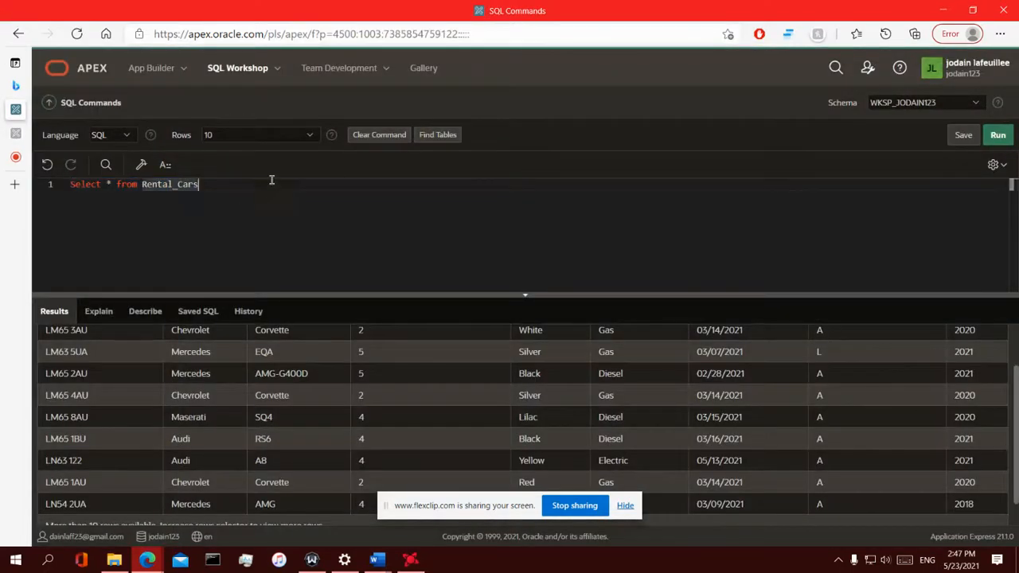
Rerun the Rental_Cars query and scroll the 10 result rows, finding no LN63 122
{"action": "left_click", "coordinate": [999, 136]}
{"action": "scroll", "coordinate": [134, 422], "scroll_direction": "down", "scroll_amount": 1}
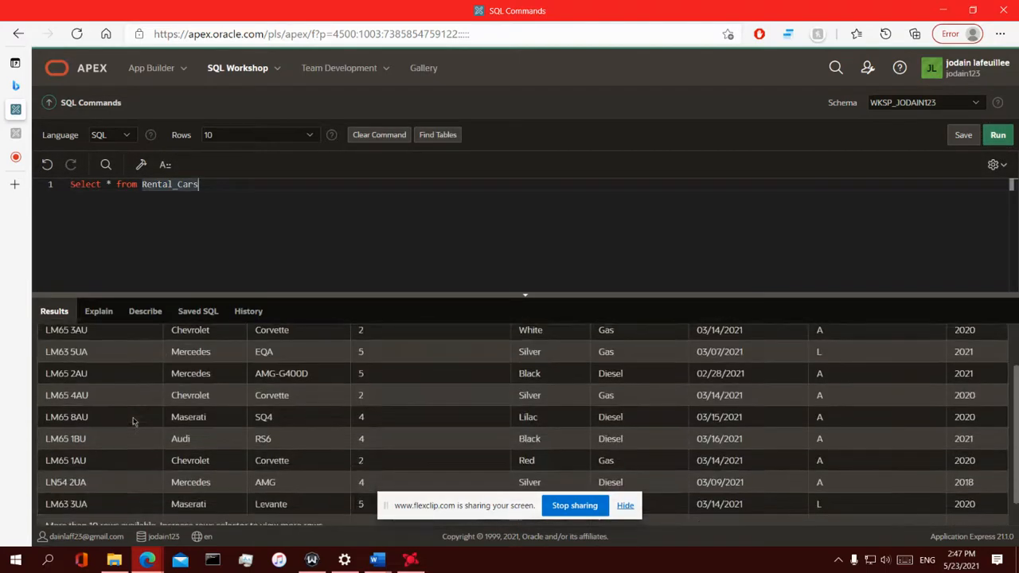
{"action": "scroll", "coordinate": [134, 422], "scroll_direction": "up", "scroll_amount": 2}
{"action": "scroll", "coordinate": [134, 422], "scroll_direction": "down", "scroll_amount": 3}
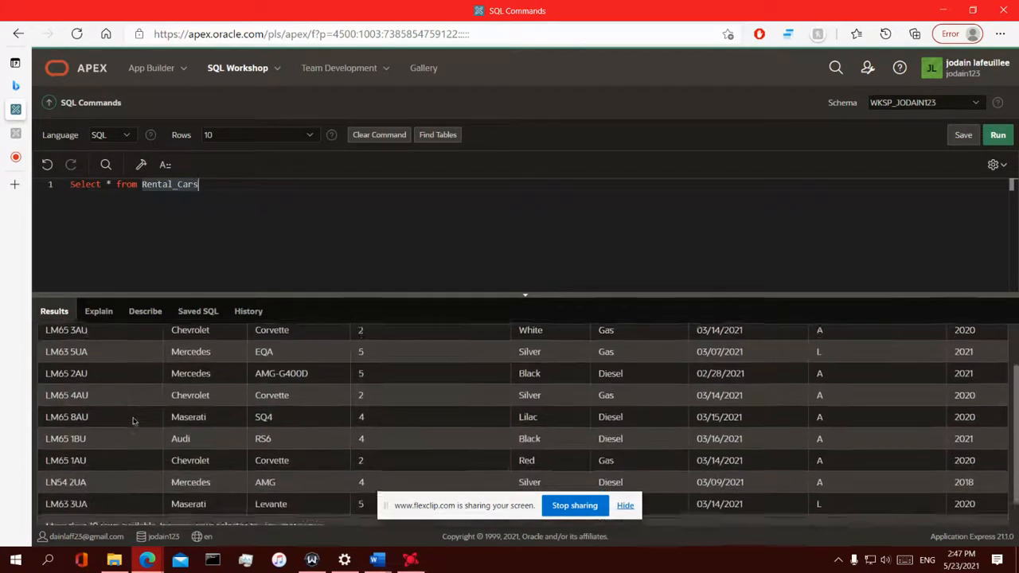
{"action": "scroll", "coordinate": [111, 434], "scroll_direction": "up", "scroll_amount": 3}
{"action": "scroll", "coordinate": [67, 381], "scroll_direction": "down", "scroll_amount": 2}
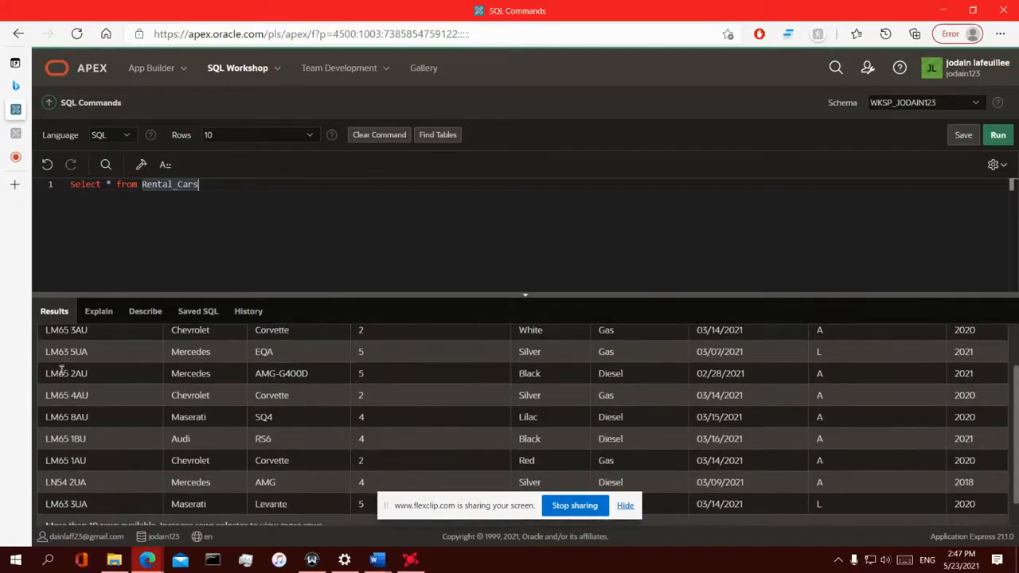
{"action": "scroll", "coordinate": [60, 394], "scroll_direction": "up", "scroll_amount": 1}
{"action": "scroll", "coordinate": [54, 411], "scroll_direction": "down", "scroll_amount": 1}
{"action": "scroll", "coordinate": [79, 446], "scroll_direction": "up", "scroll_amount": 2}
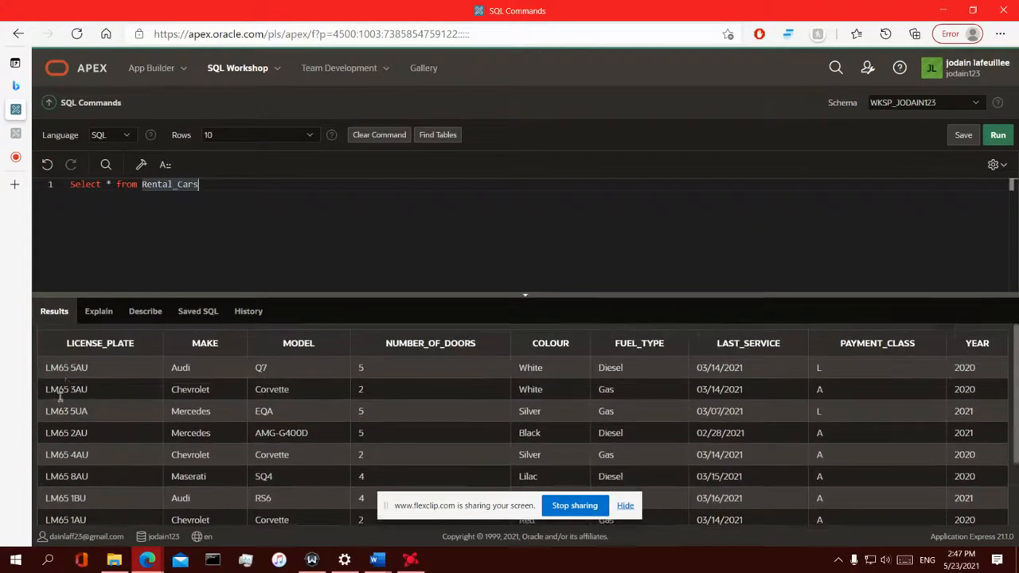
{"action": "scroll", "coordinate": [278, 414], "scroll_direction": "down", "scroll_amount": 2}
{"action": "scroll", "coordinate": [239, 418], "scroll_direction": "up", "scroll_amount": 2}
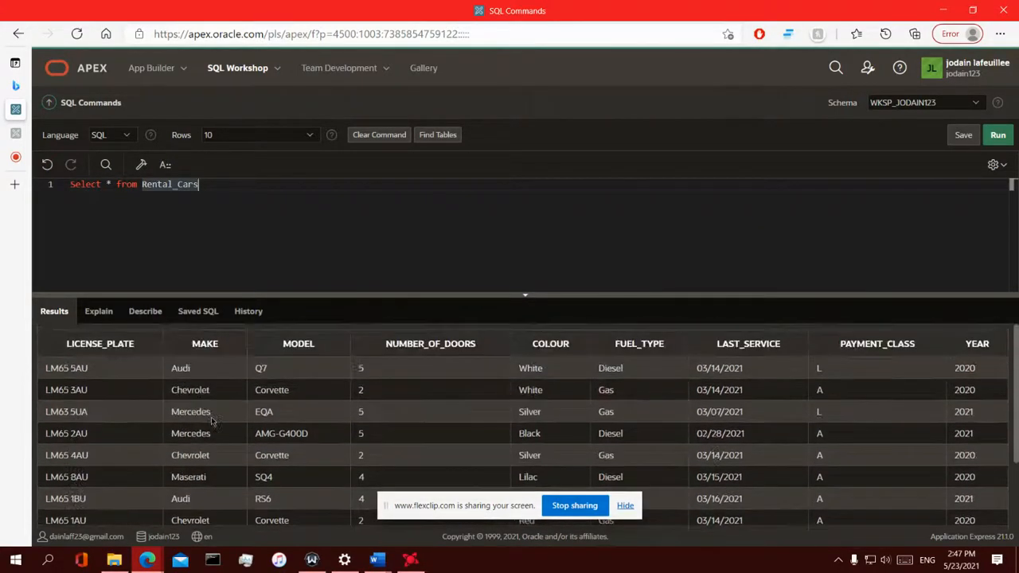
{"action": "scroll", "coordinate": [119, 433], "scroll_direction": "down", "scroll_amount": 2}
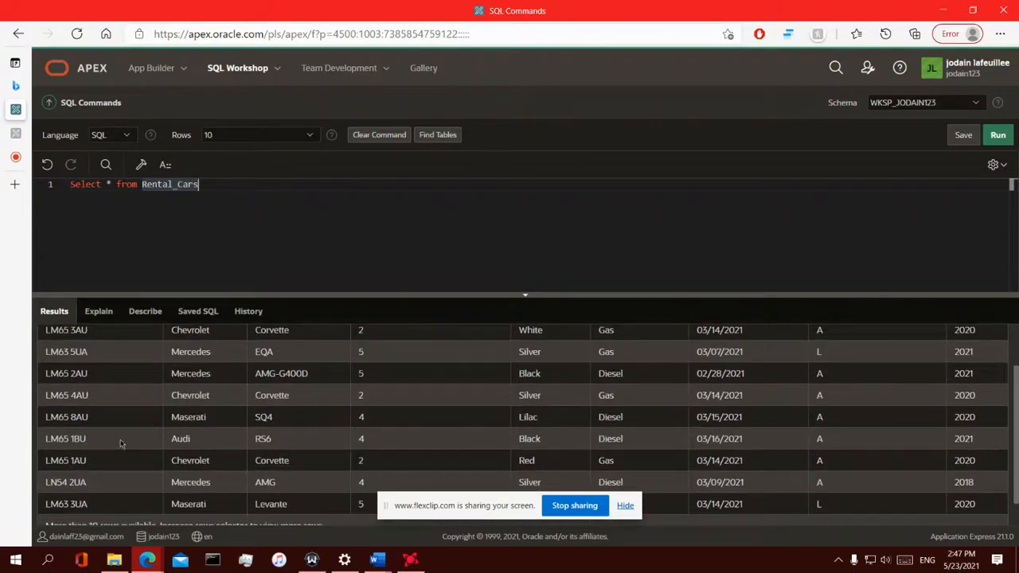
{"action": "scroll", "coordinate": [121, 444], "scroll_direction": "up", "scroll_amount": 1}
{"action": "scroll", "coordinate": [80, 414], "scroll_direction": "down", "scroll_amount": 1}
{"action": "scroll", "coordinate": [484, 407], "scroll_direction": "up", "scroll_amount": 1}
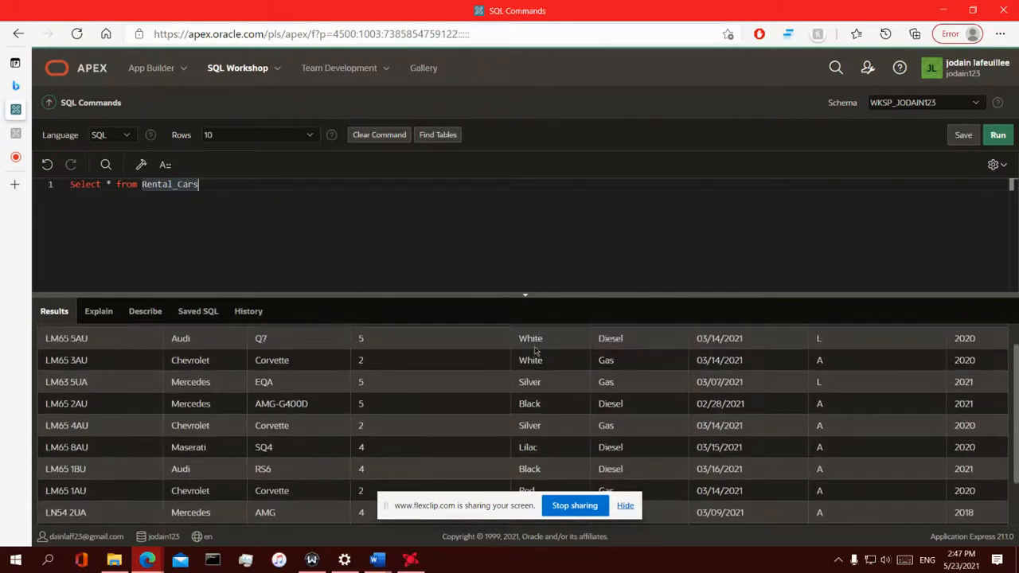
{"action": "scroll", "coordinate": [535, 374], "scroll_direction": "down", "scroll_amount": 2}
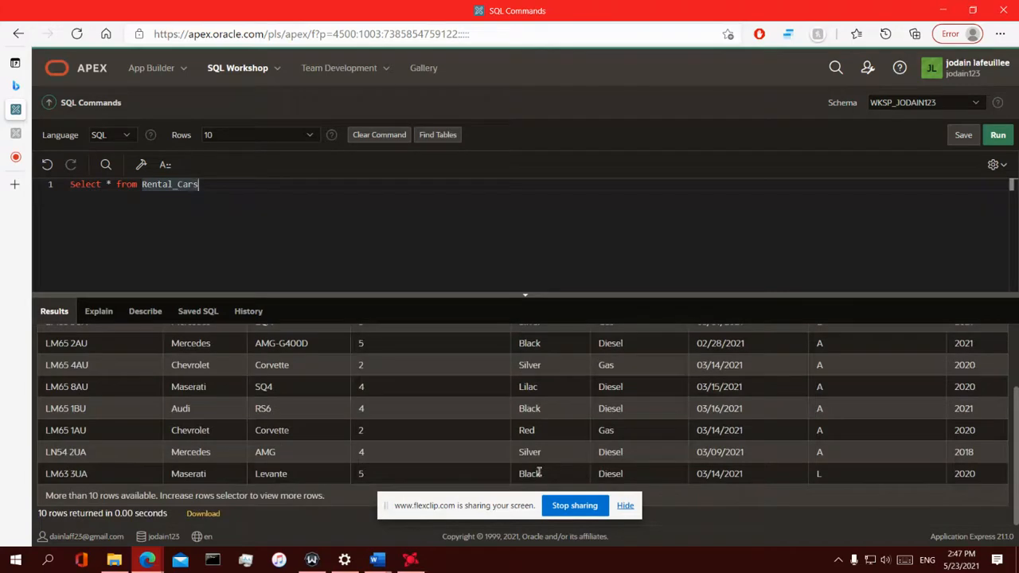
Select and clear text in the results, scroll once more, then return to the Rentals page
{"action": "left_click_drag", "start_coordinate": [539, 473], "coordinate": [526, 338]}
{"action": "left_click", "coordinate": [544, 364]}
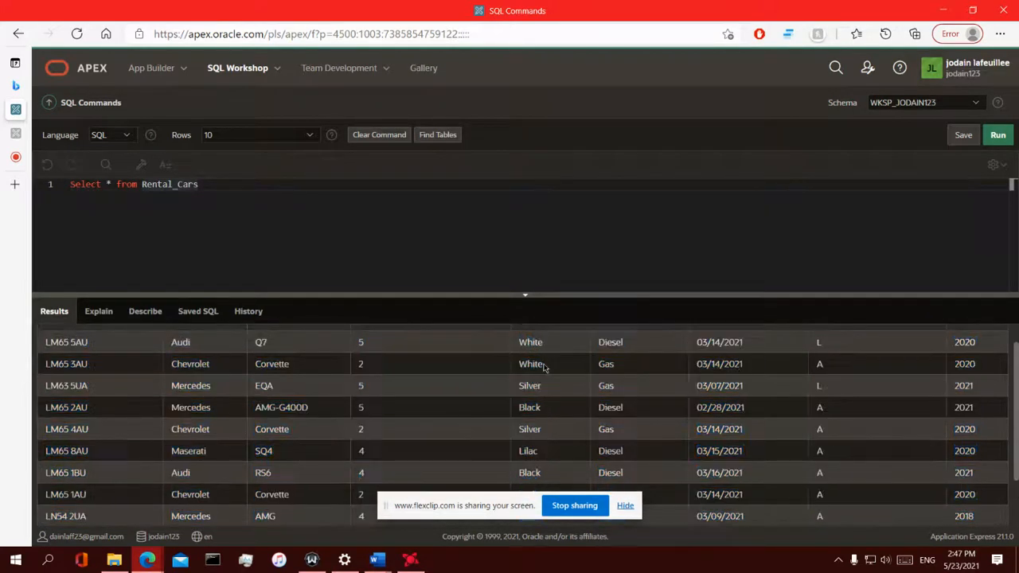
{"action": "scroll", "coordinate": [544, 367], "scroll_direction": "down", "scroll_amount": 2}
{"action": "scroll", "coordinate": [205, 444], "scroll_direction": "up", "scroll_amount": 3}
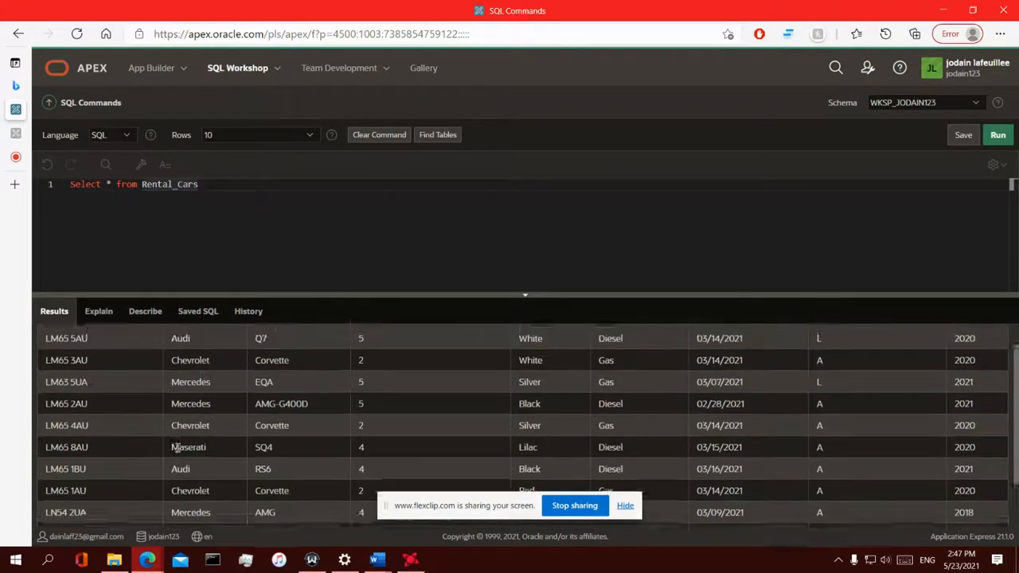
{"action": "scroll", "coordinate": [268, 401], "scroll_direction": "down", "scroll_amount": 3}
{"action": "scroll", "coordinate": [267, 400], "scroll_direction": "up", "scroll_amount": 3}
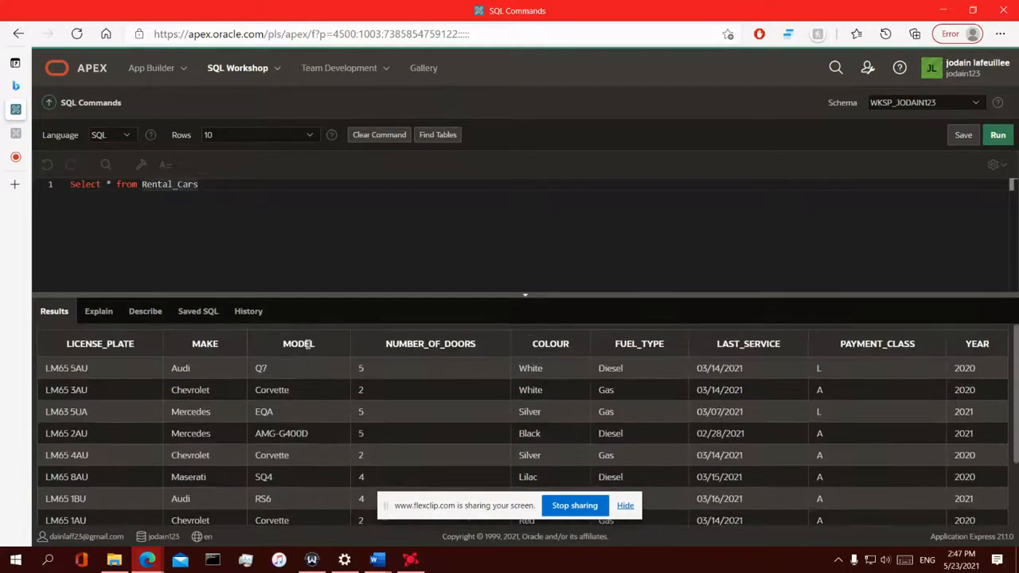
{"action": "mouse_move", "coordinate": [14, 165]}
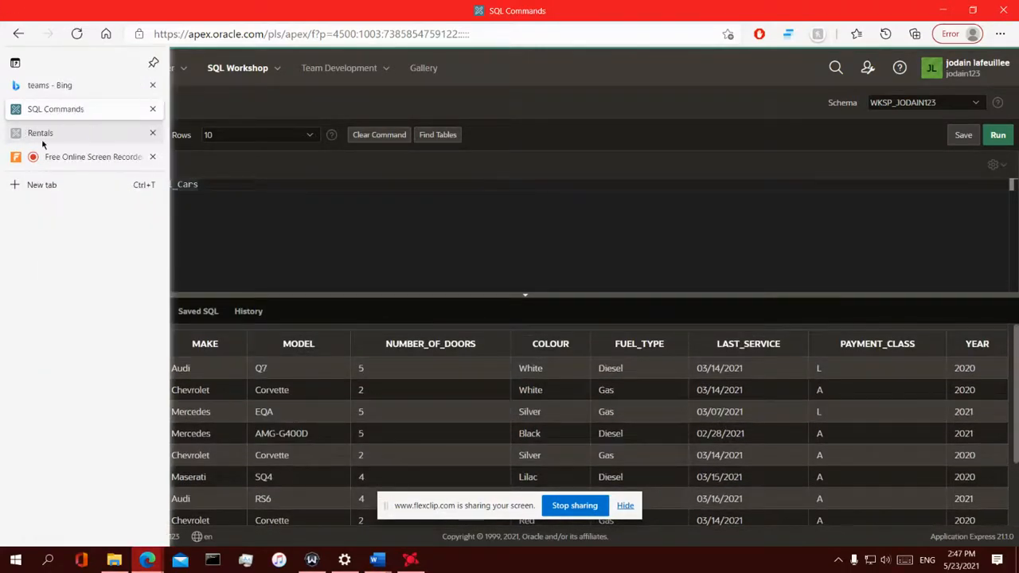
{"action": "left_click", "coordinate": [53, 133]}
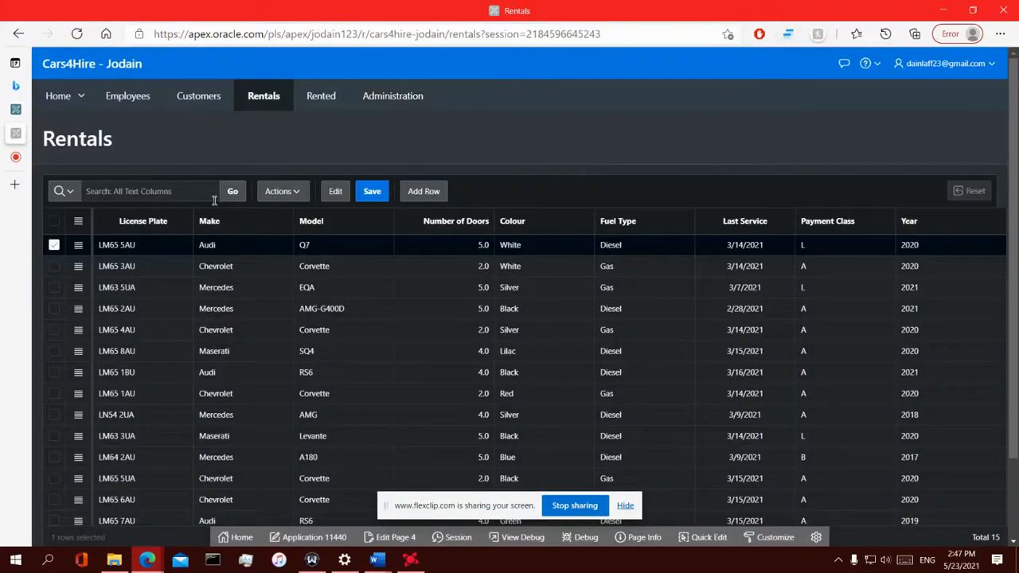